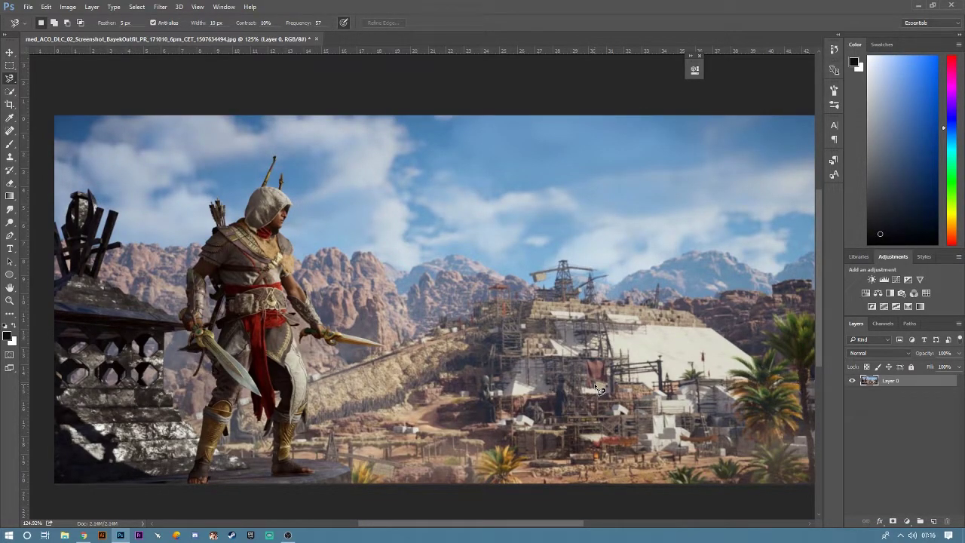
- Centre the view on the hooded character and switch to the Magnetic Lasso tool
scroll(599, 388, down, 2)
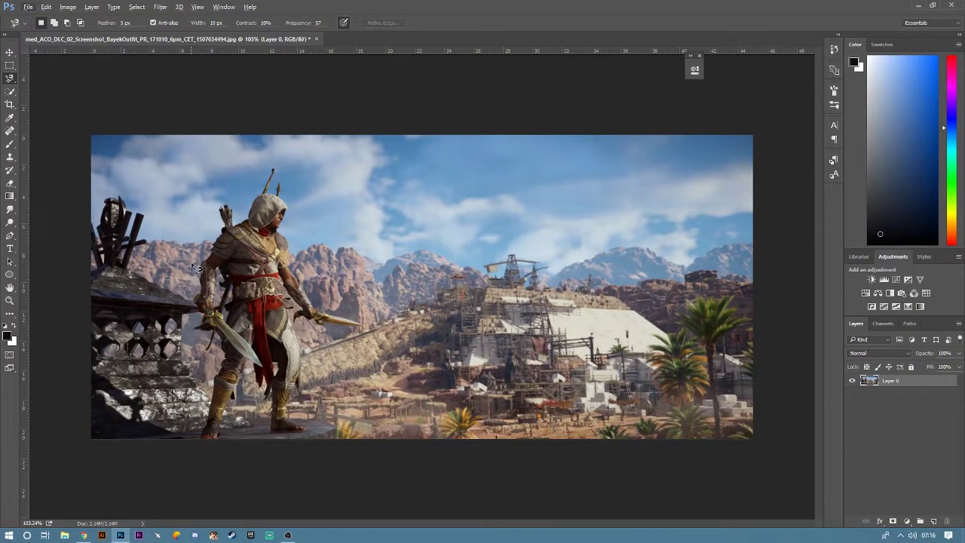
scroll(338, 246, up, 2)
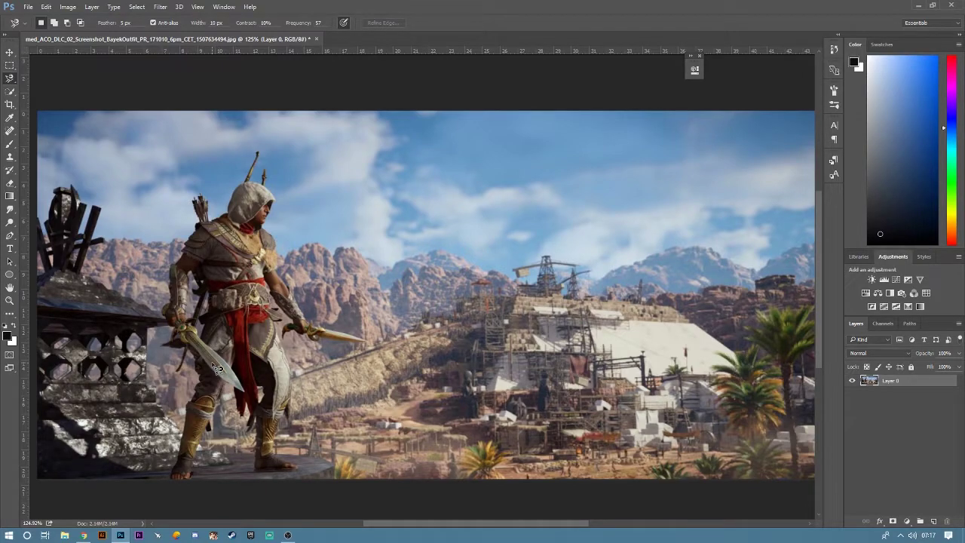
scroll(214, 366, up, 3)
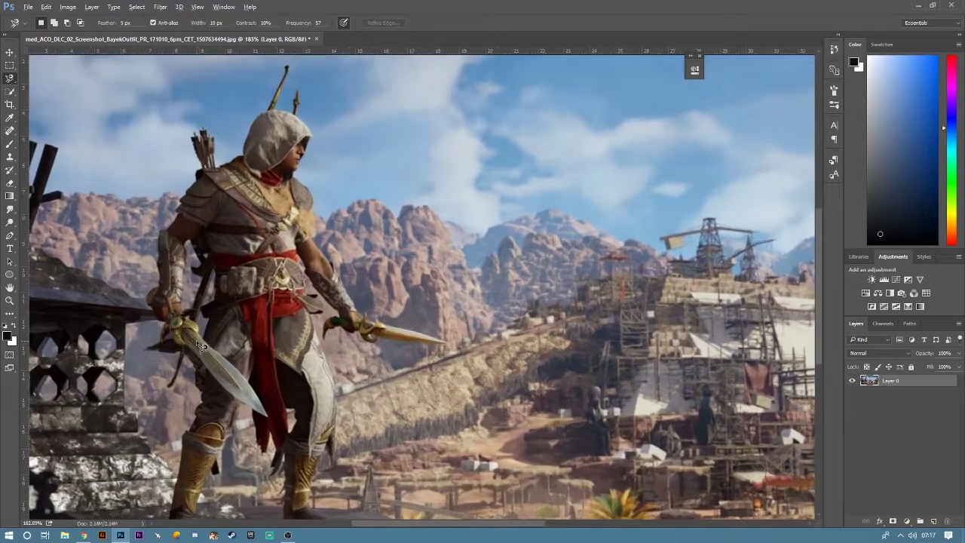
mouse_move(235, 267)
mouse_down()
mouse_move(311, 298)
mouse_move(300, 324)
mouse_up()
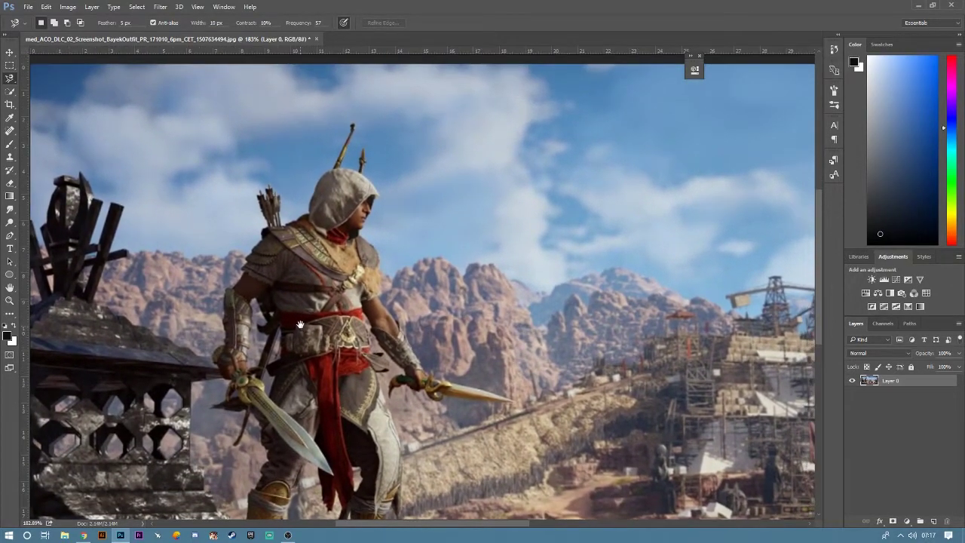
right_click(10, 80)
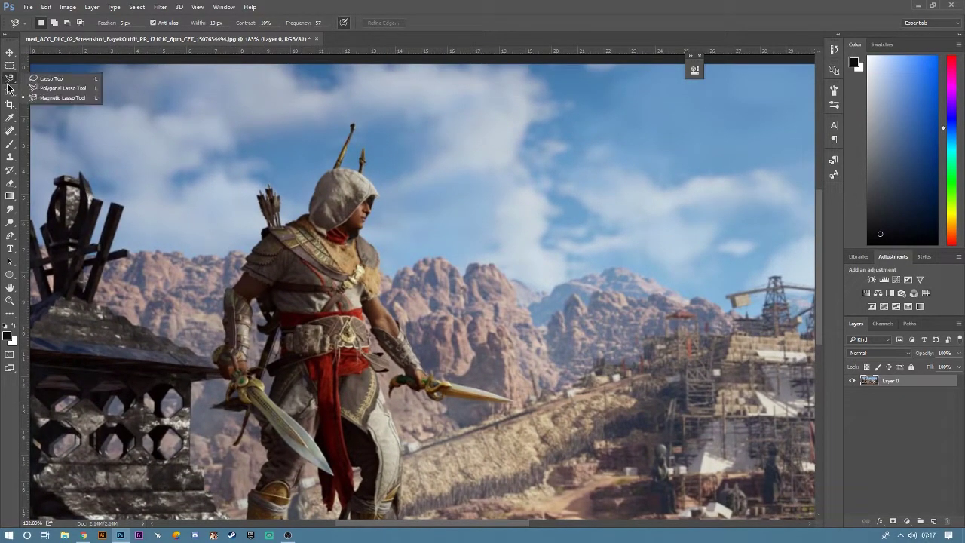
click(48, 98)
- Zoom to about 631% and trace the outline from the hood down the neck and shoulder
scroll(330, 173, up, 2)
scroll(332, 224, up, 4)
scroll(333, 225, up, 1)
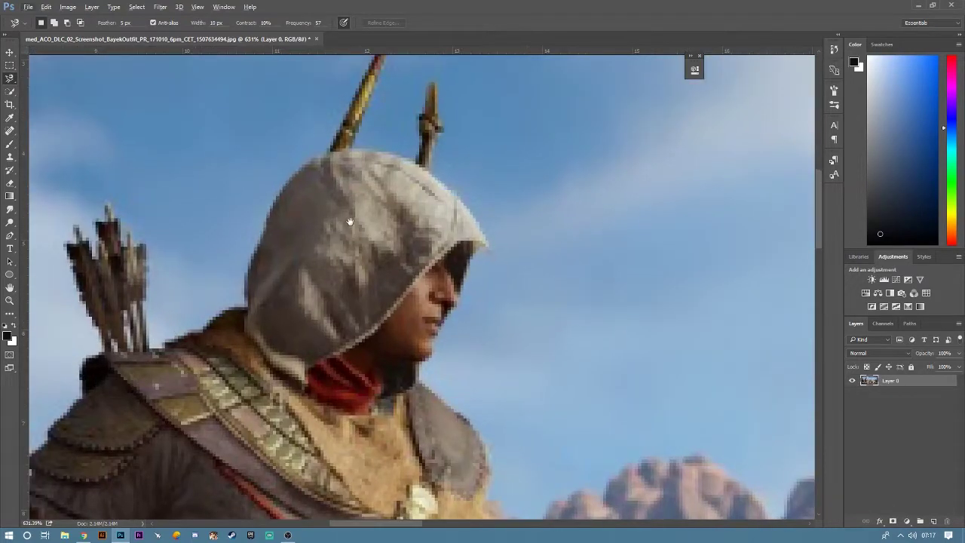
drag(344, 216, 297, 330)
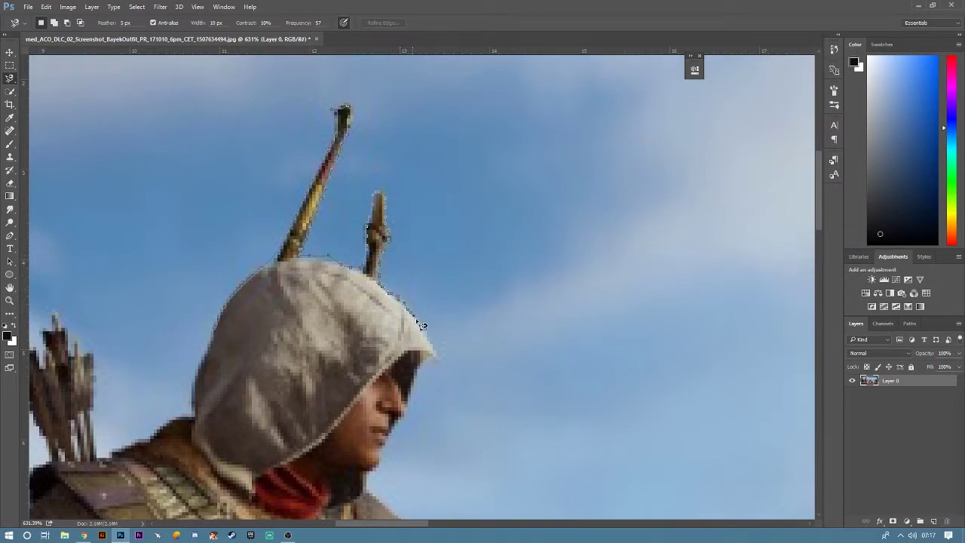
drag(442, 364, 459, 258)
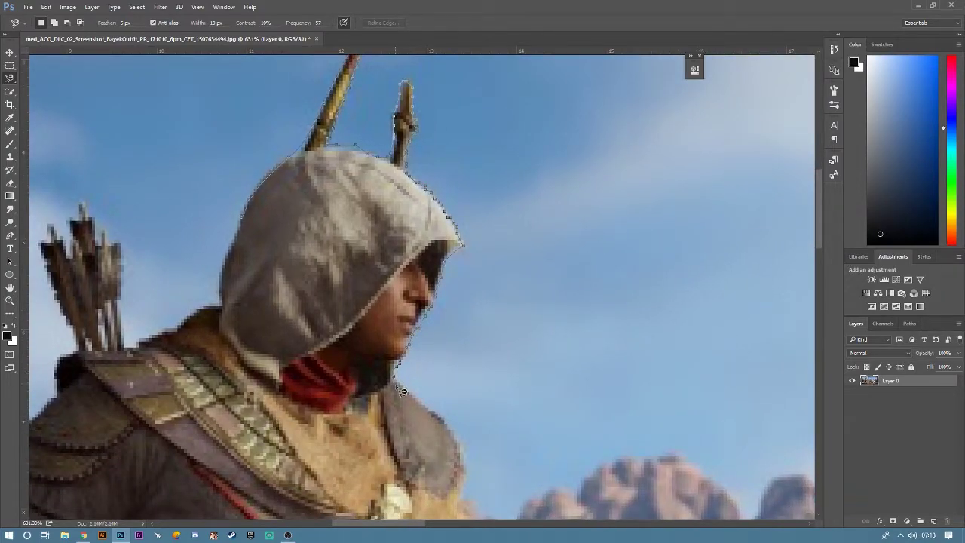
drag(418, 400, 357, 258)
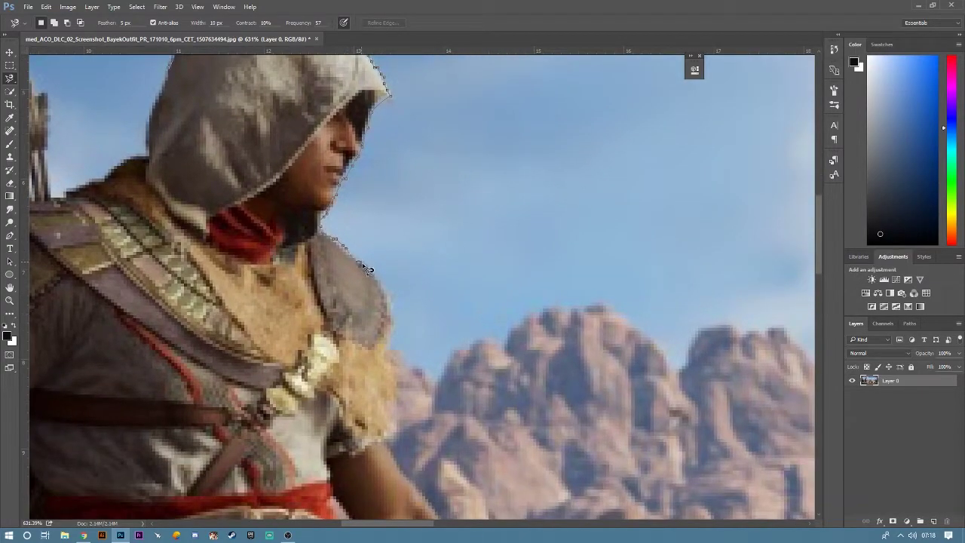
drag(393, 341, 363, 241)
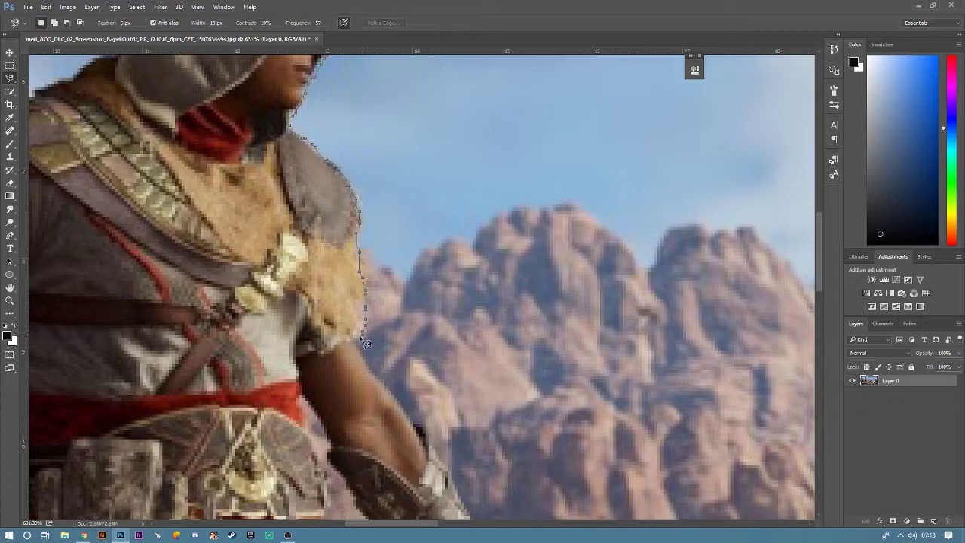
drag(357, 341, 289, 216)
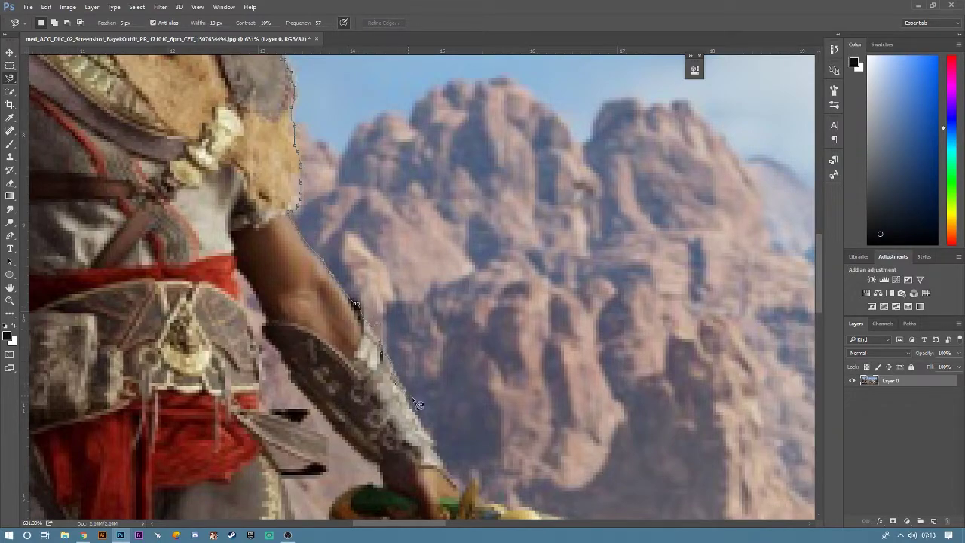
- Trace the selection outline along the arm, around the dagger and down the coat edge
drag(419, 420, 370, 334)
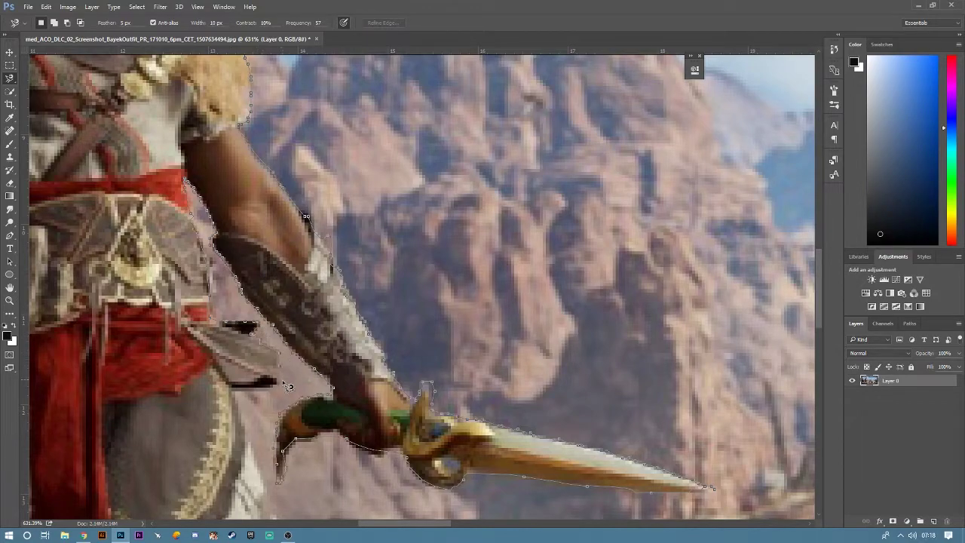
drag(225, 383, 161, 240)
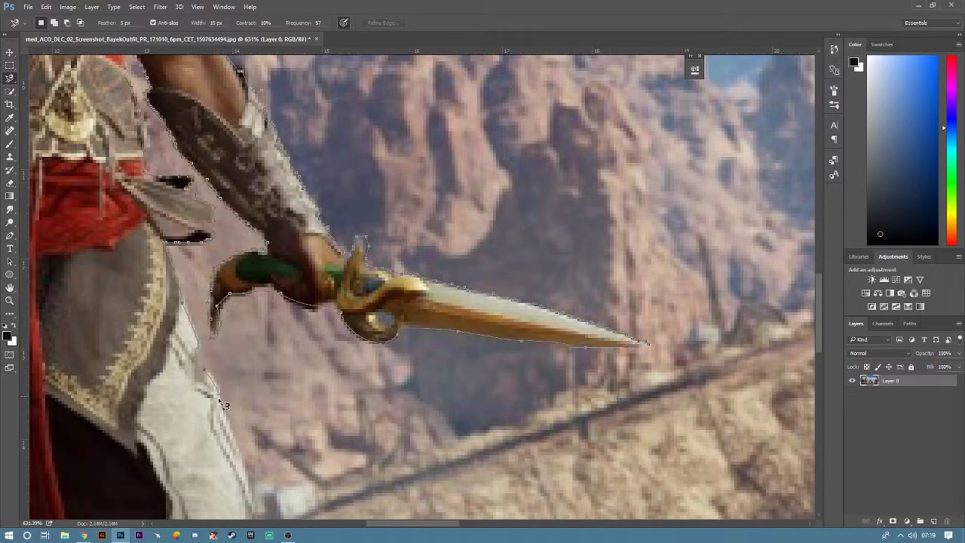
drag(235, 436, 220, 304)
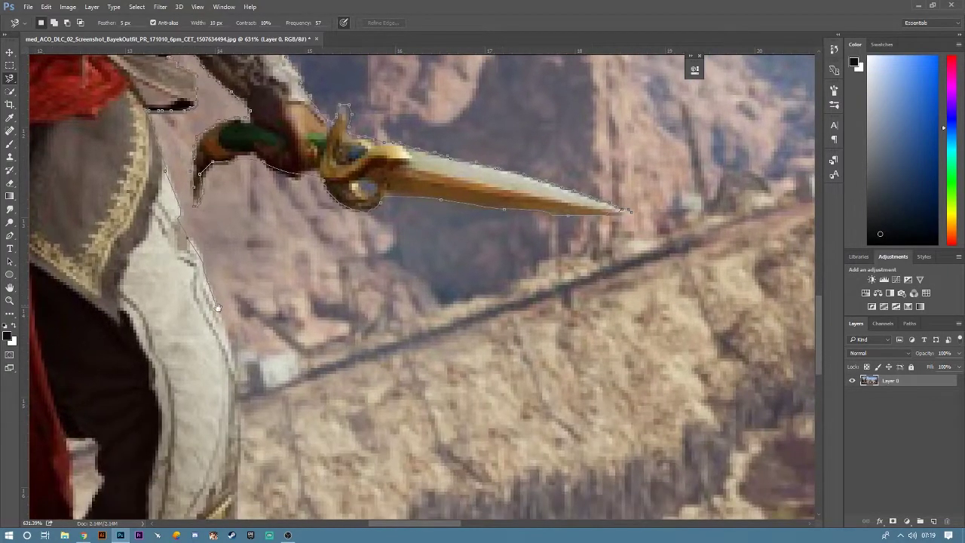
drag(239, 376, 238, 273)
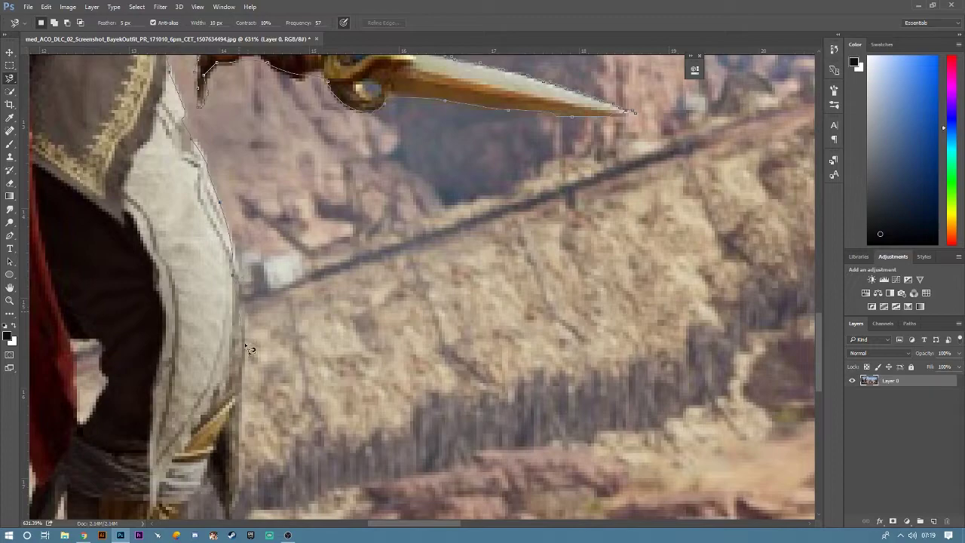
drag(246, 329, 250, 190)
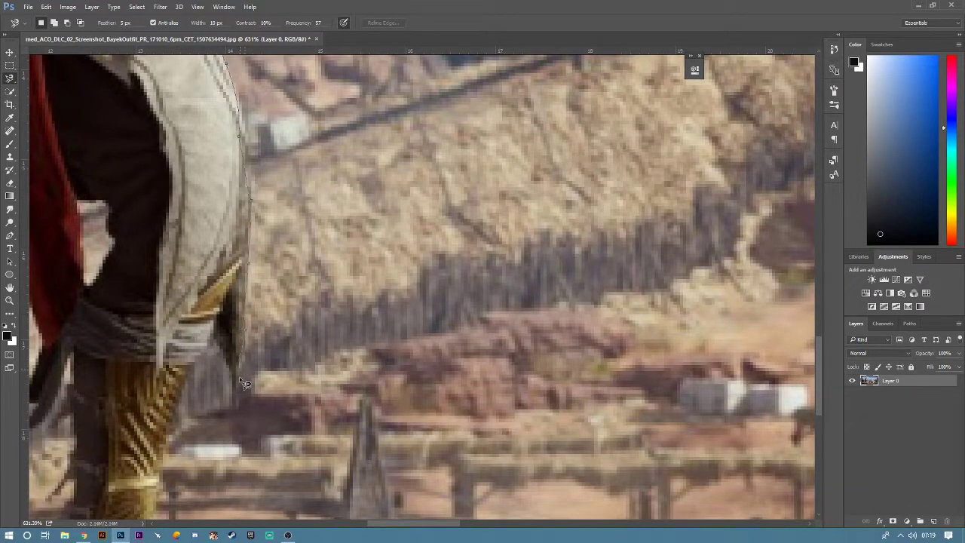
drag(203, 356, 217, 252)
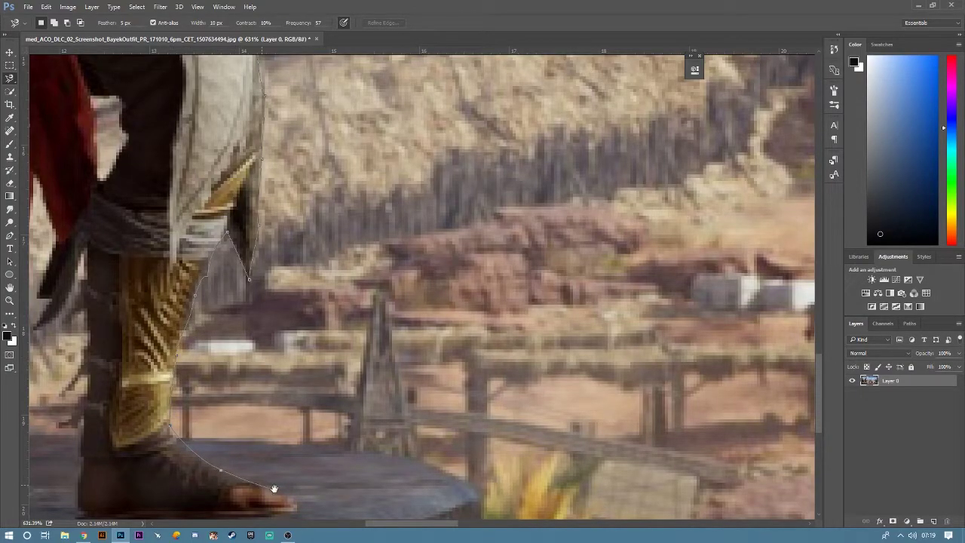
- Anchor the outline at the front toe tip, then back up to the cloth tip corner
drag(274, 489, 269, 439)
click(284, 445)
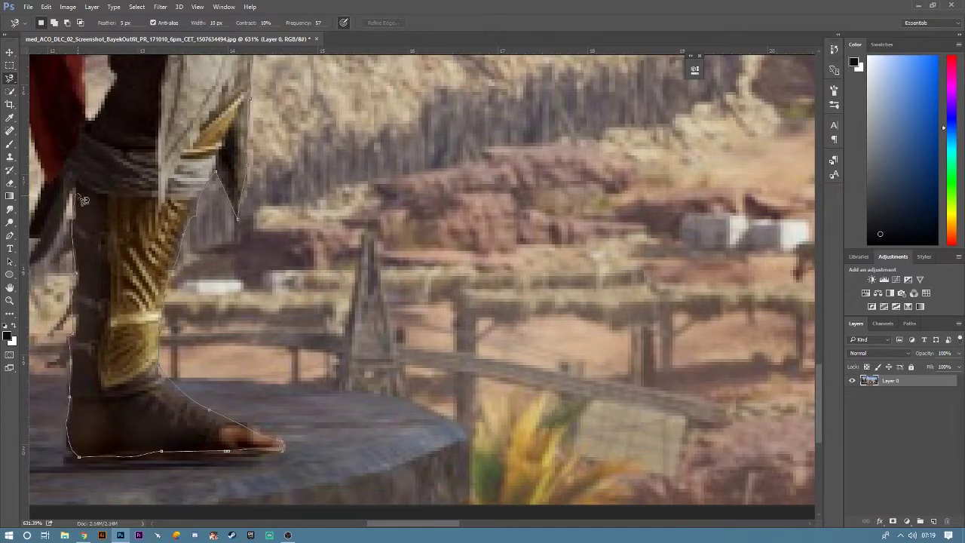
drag(80, 188, 252, 156)
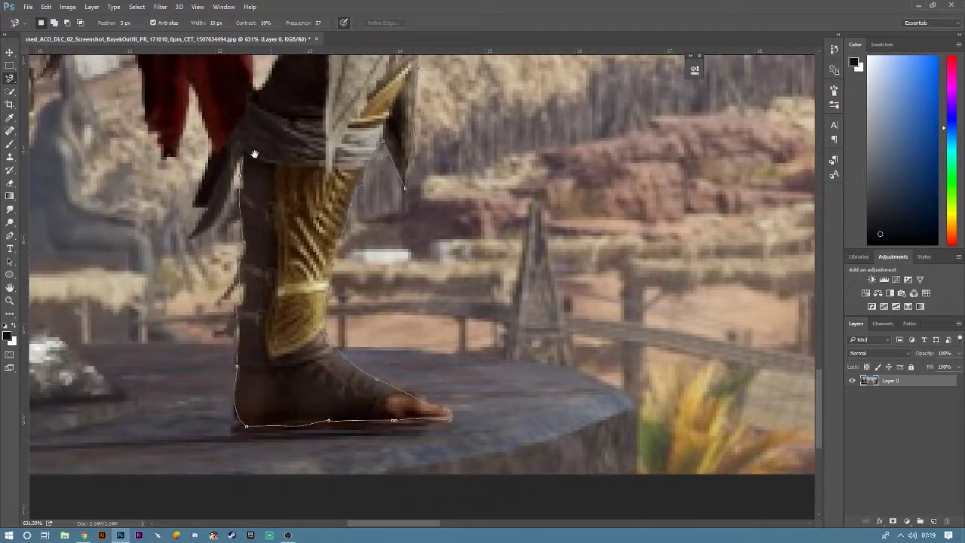
click(190, 239)
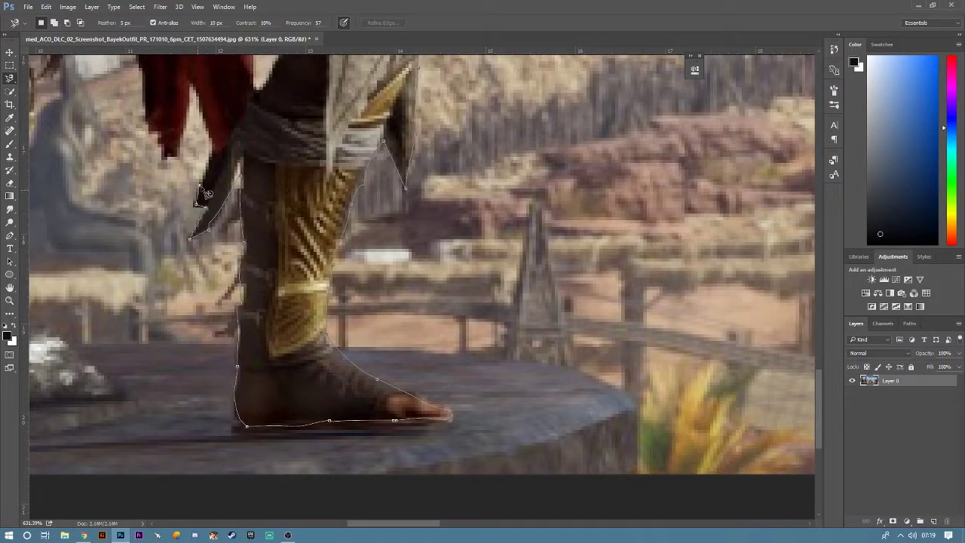
- Trace the outline up the cloth edge and down the back leg, anchoring at the back foot
click(190, 83)
drag(145, 120, 203, 293)
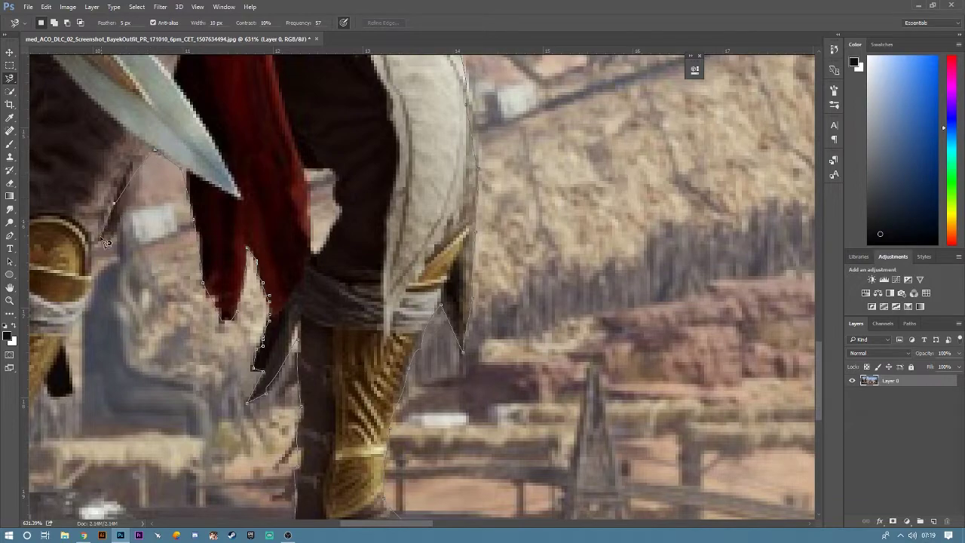
drag(106, 243, 204, 190)
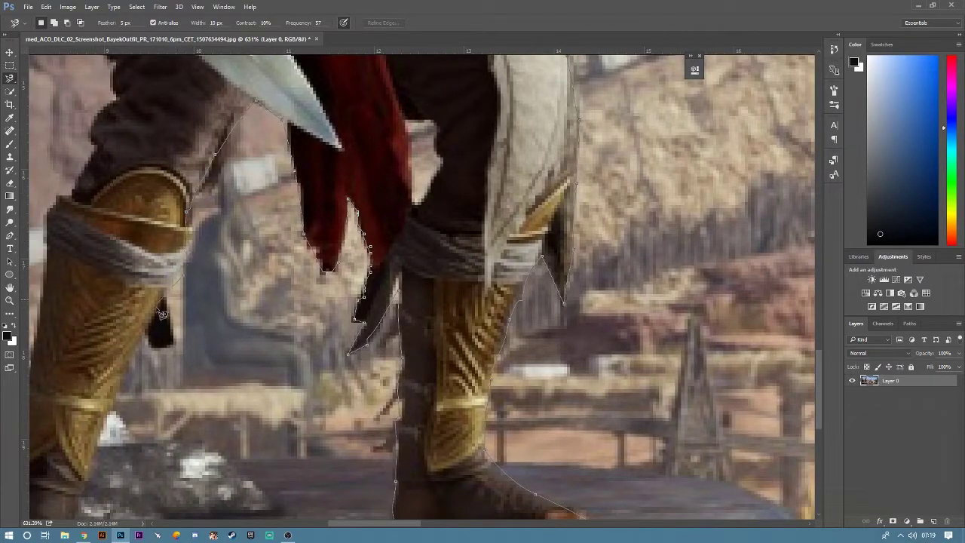
drag(148, 341, 177, 242)
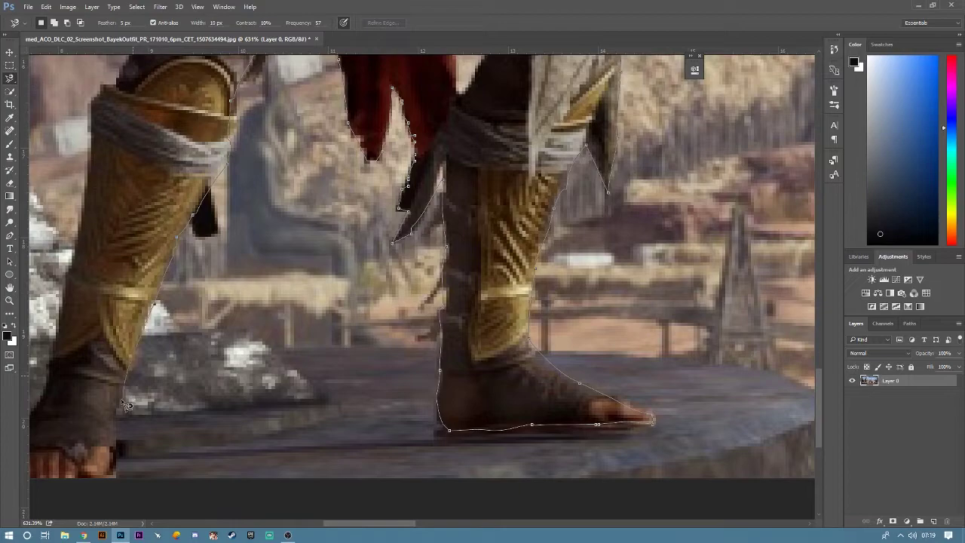
drag(117, 464, 224, 460)
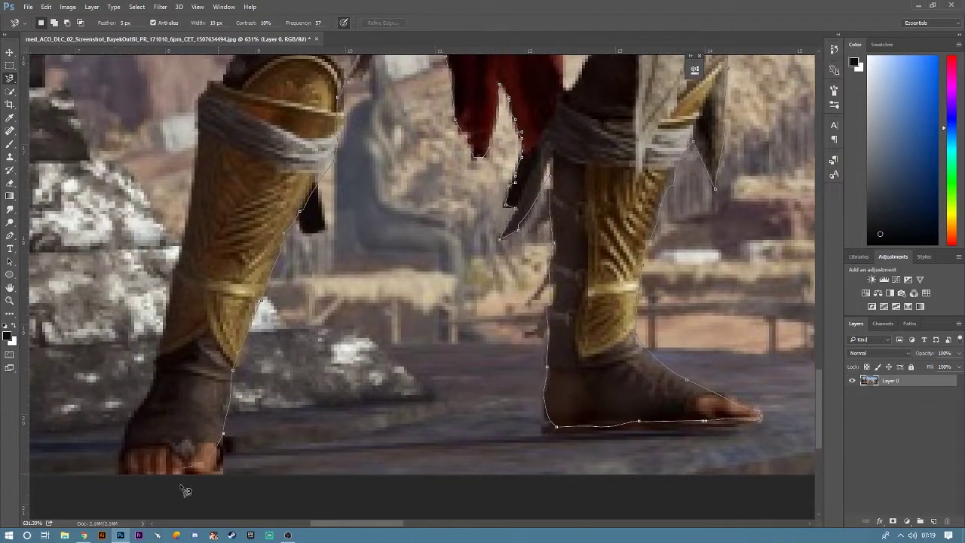
click(119, 469)
- Continue the outline up the back leg, past the dagger and sword, along the arm to the shoulder
drag(184, 252, 179, 405)
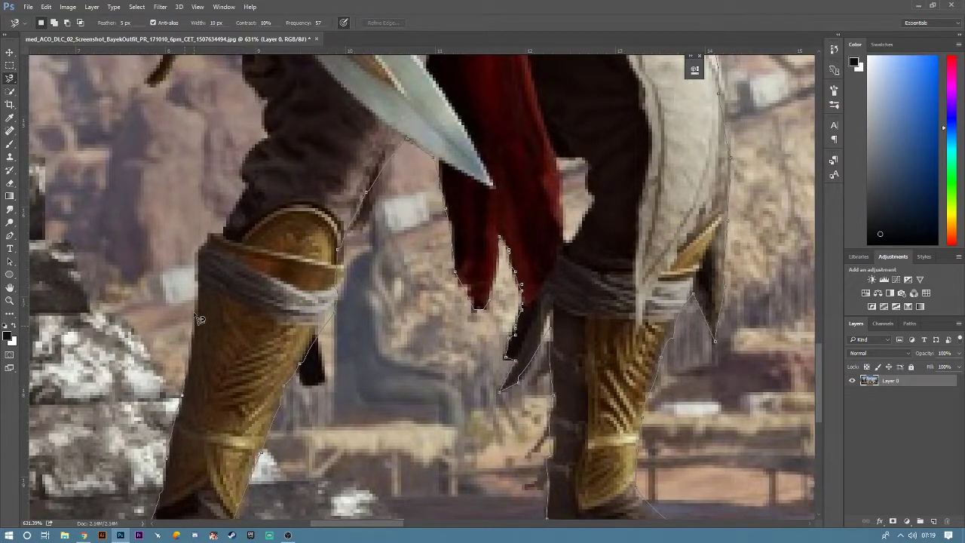
drag(241, 200, 244, 345)
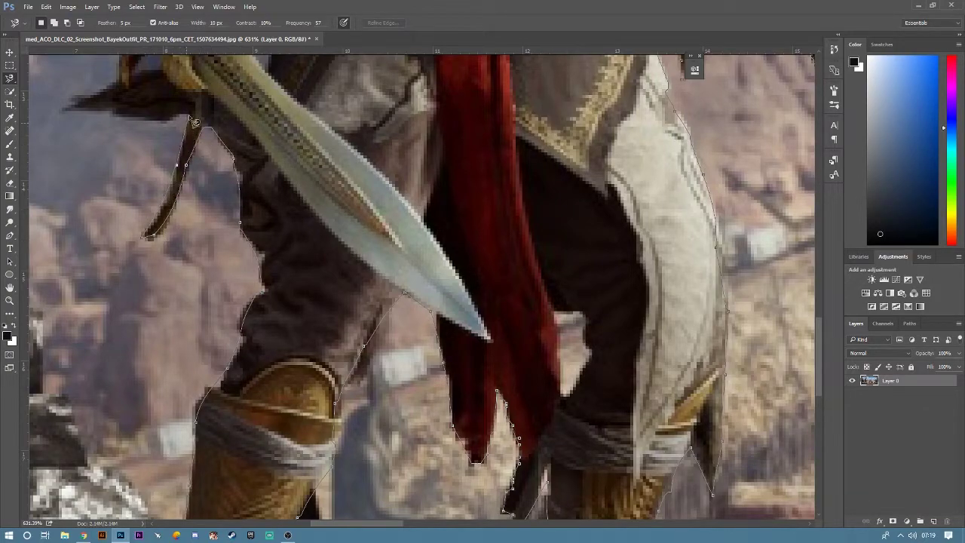
drag(64, 123, 83, 218)
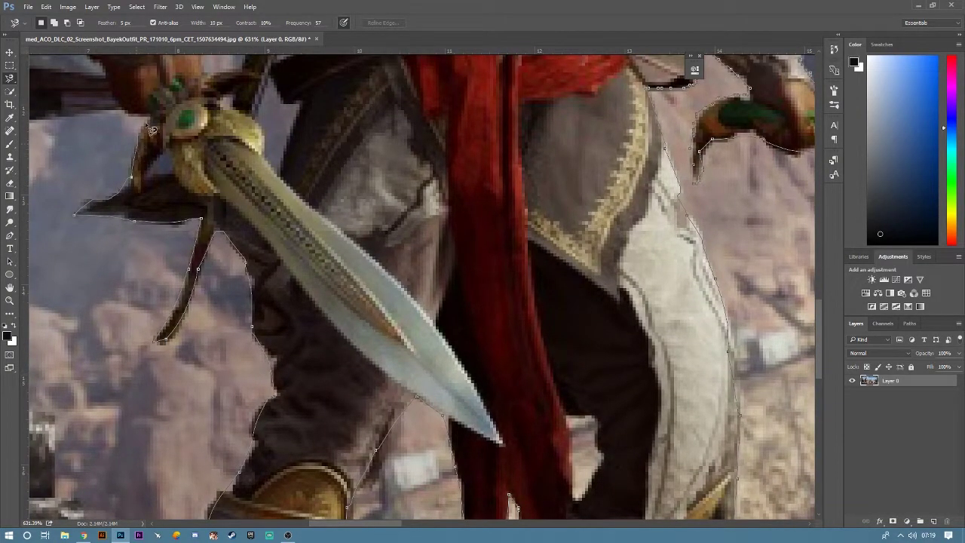
drag(116, 110, 292, 134)
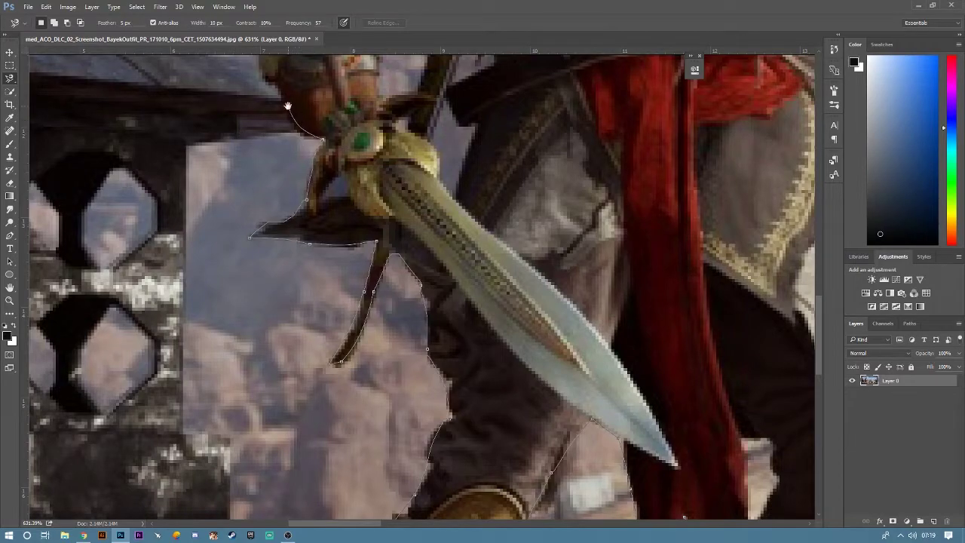
drag(287, 106, 359, 293)
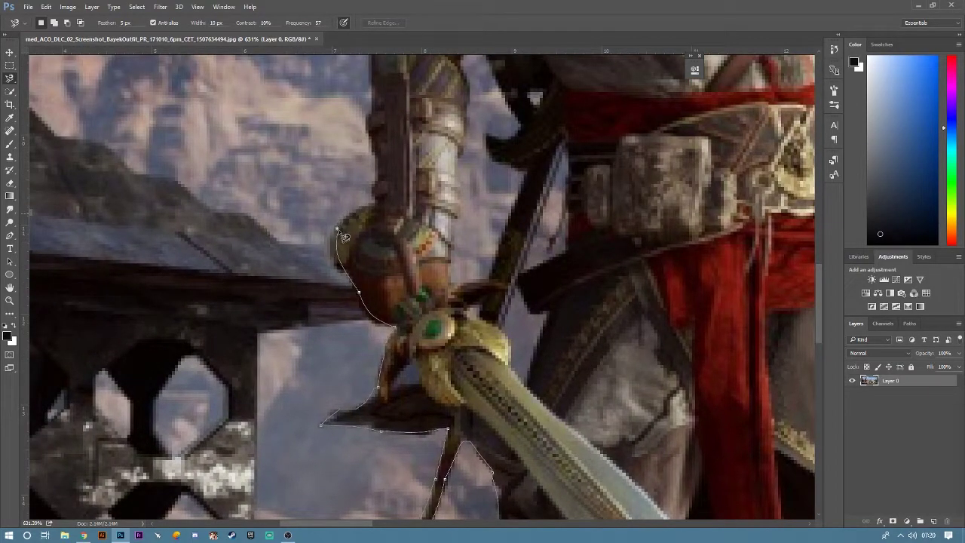
drag(374, 144, 382, 289)
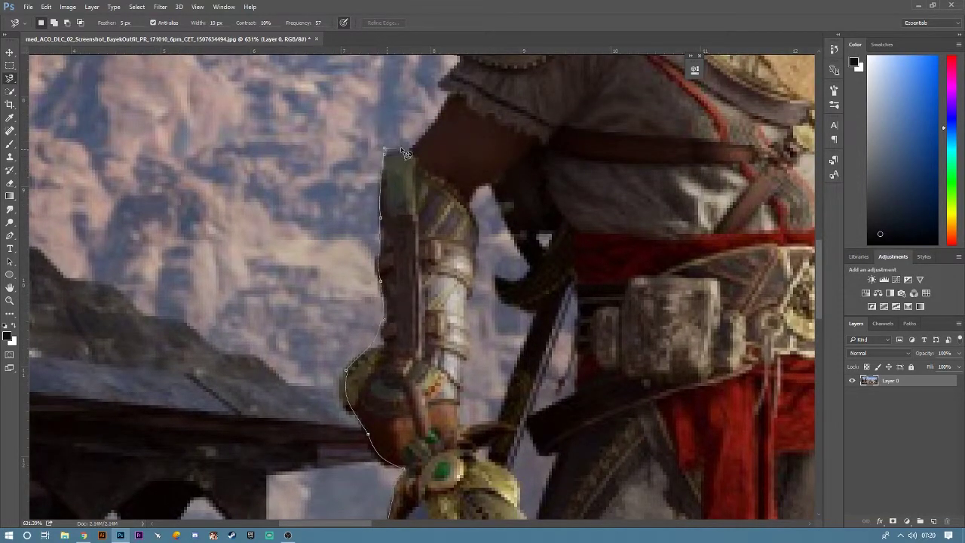
mouse_move(451, 107)
mouse_down()
mouse_move(437, 230)
mouse_move(472, 157)
mouse_up()
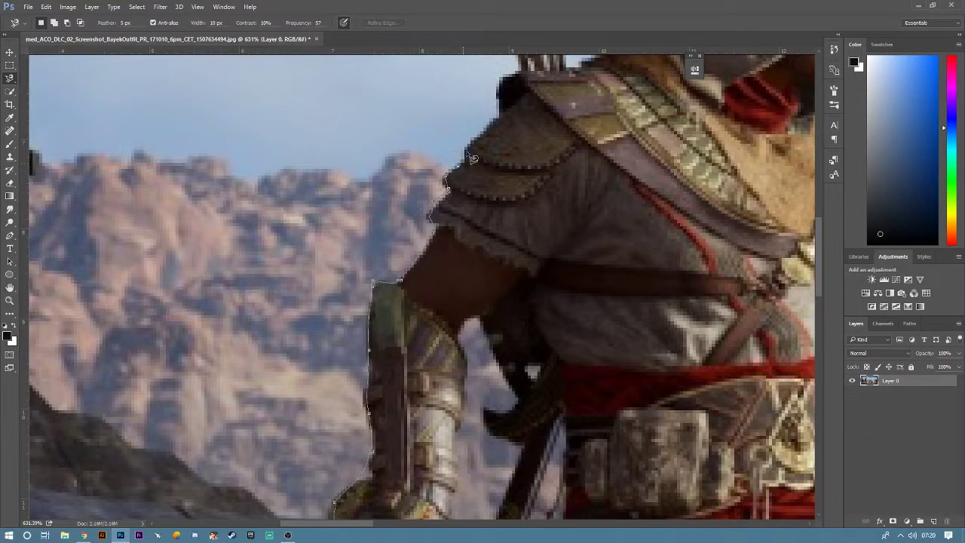
mouse_move(500, 122)
mouse_down()
mouse_move(482, 290)
mouse_move(490, 196)
mouse_move(464, 128)
mouse_move(477, 123)
mouse_move(469, 103)
mouse_move(494, 101)
mouse_move(504, 86)
mouse_move(542, 128)
mouse_move(551, 230)
mouse_move(587, 213)
mouse_move(600, 264)
mouse_up()
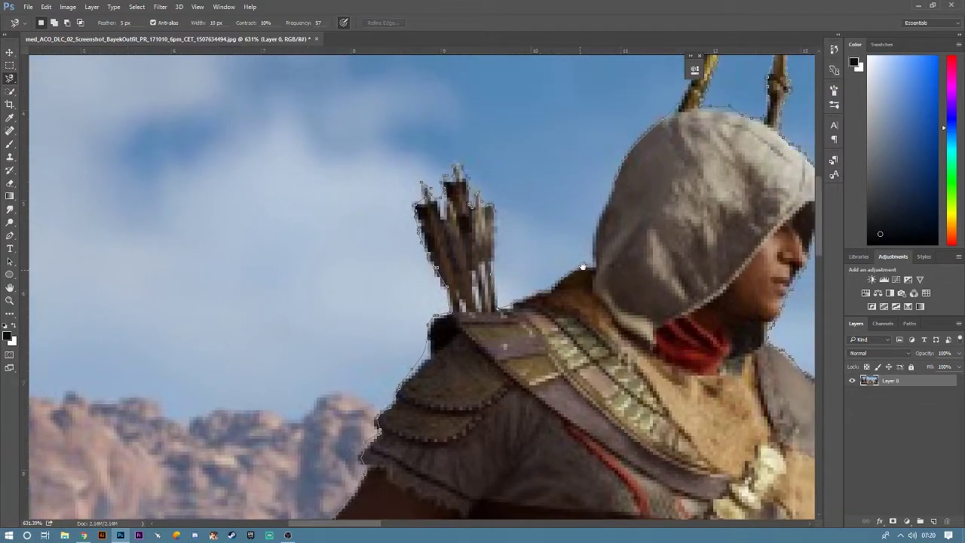
- Trace up the hood's edge and double-click to close the outline into a selection
drag(609, 218, 622, 184)
double_click(622, 184)
scroll(641, 257, down, 3)
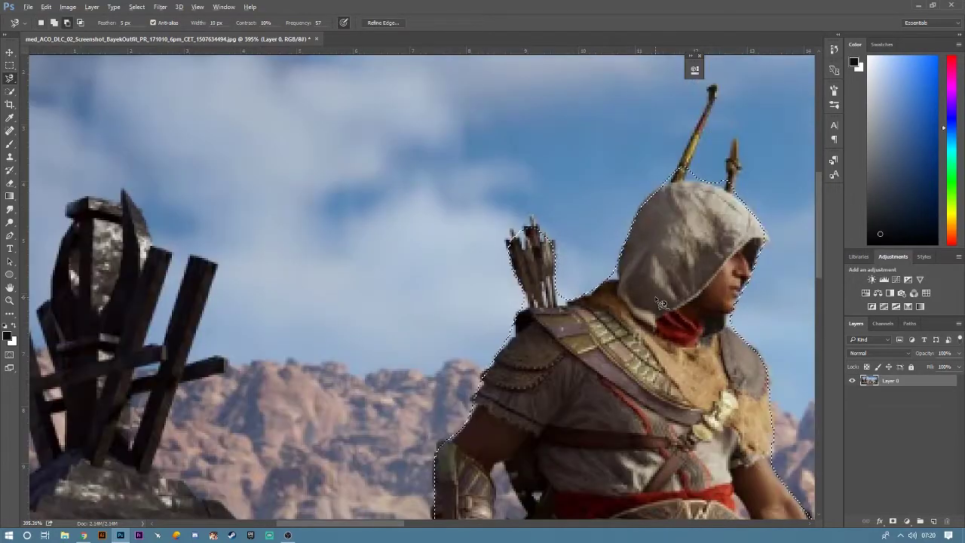
scroll(603, 302, right, 5)
scroll(566, 302, up, 3)
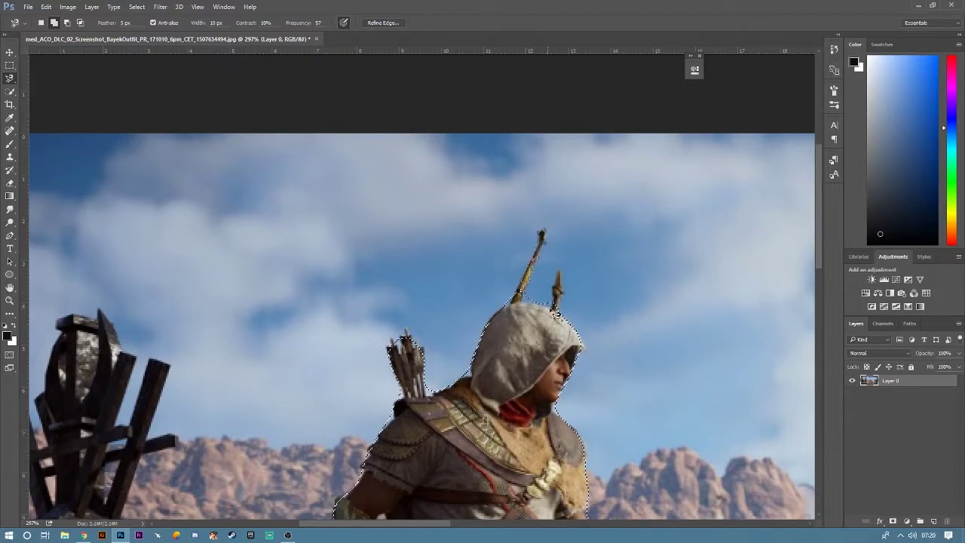
double_click(530, 308)
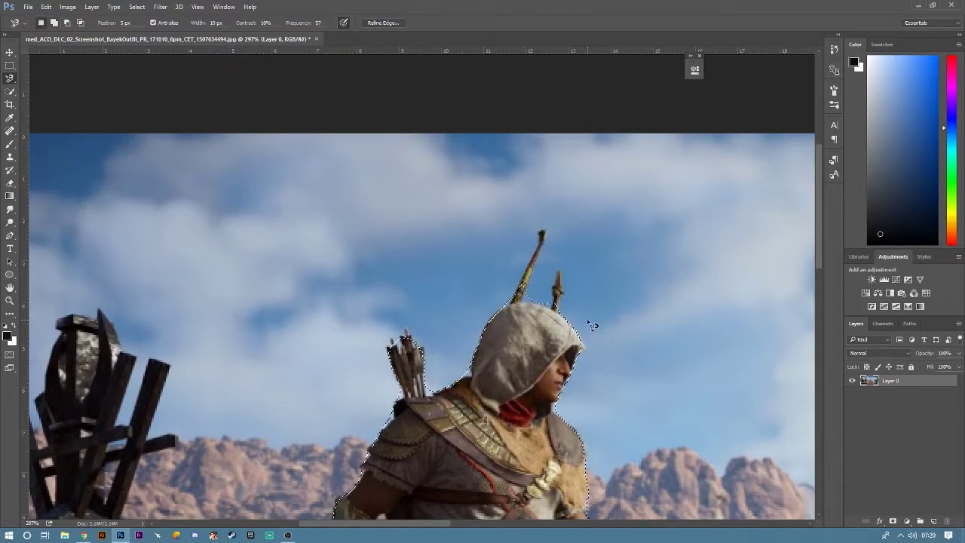
- Zoom out to check that the whole warrior is selected
scroll(614, 329, down, 5)
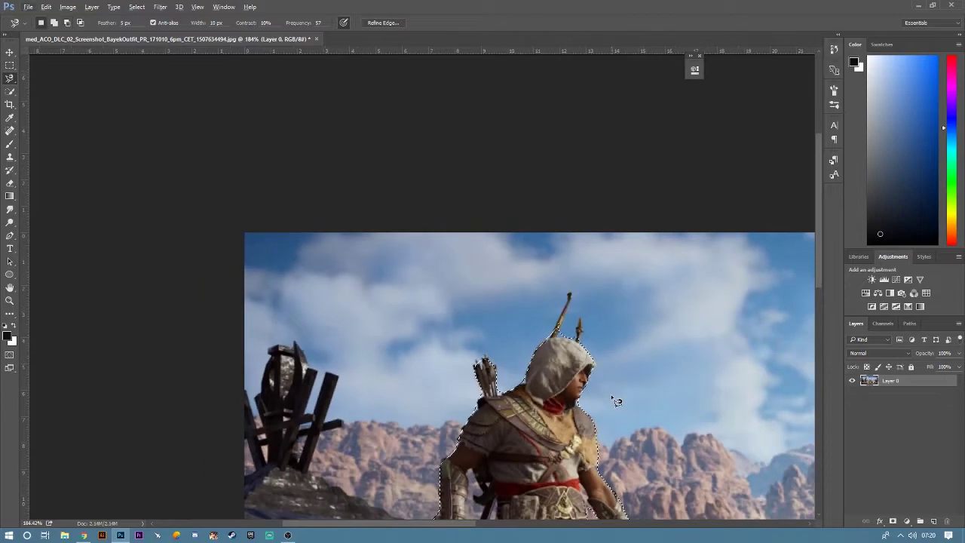
scroll(516, 212, down, 2)
scroll(524, 245, down, 2)
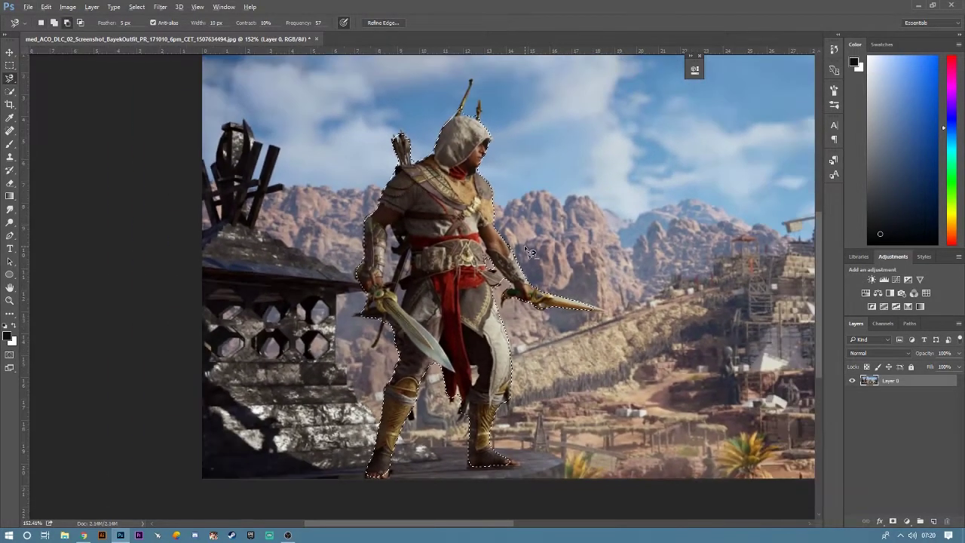
drag(524, 245, 377, 284)
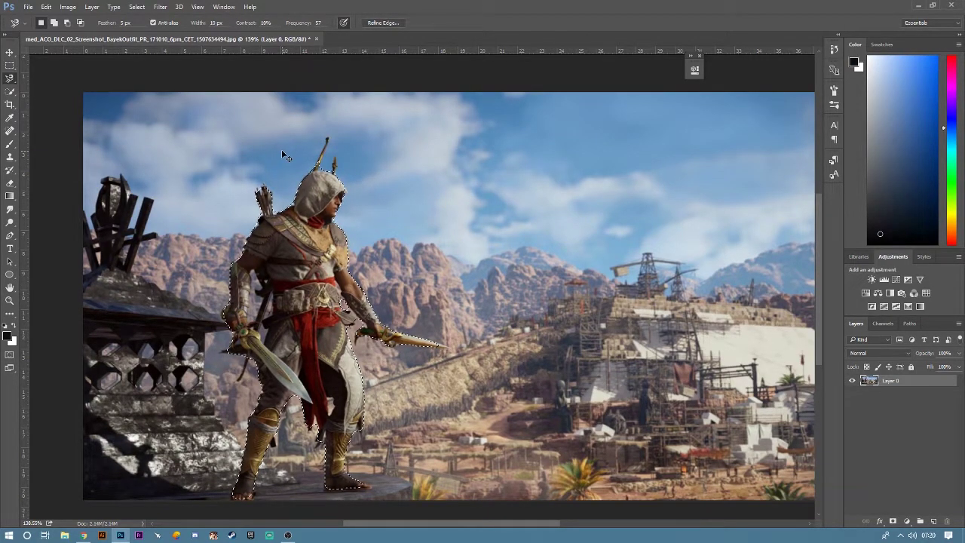
- Copy the selected warrior onto Layer 1, check the cutout by toggling Layer 0, then select Layer 0
key(ctrl+j)
click(853, 393)
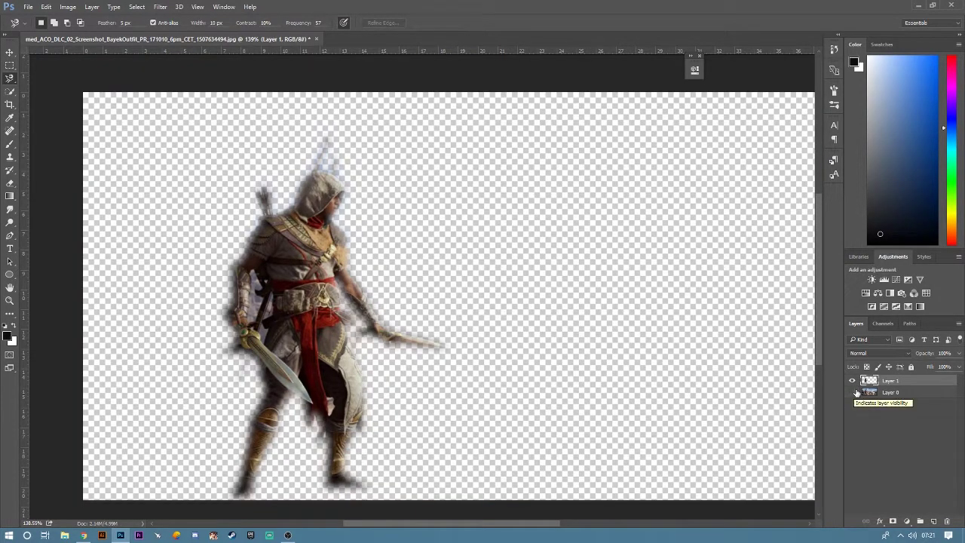
click(855, 392)
click(853, 392)
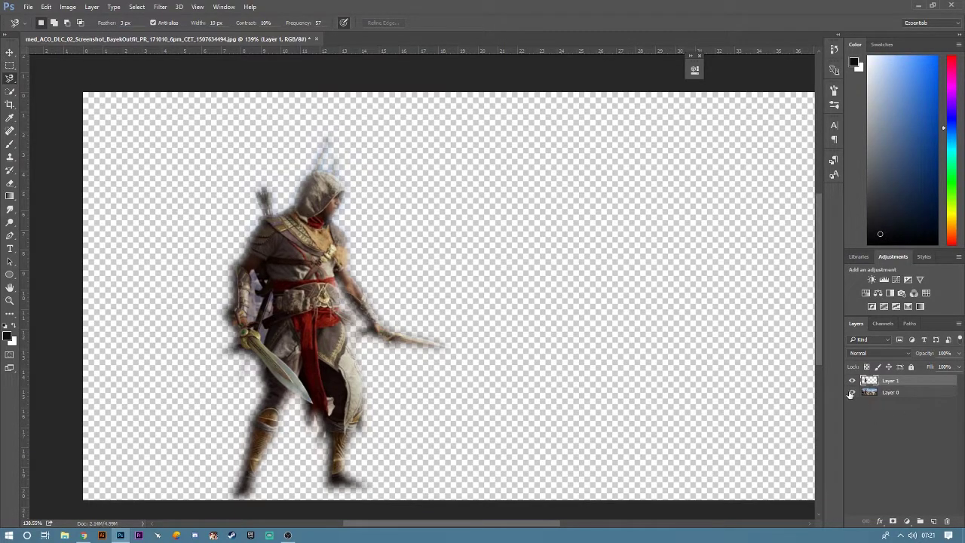
click(852, 392)
click(876, 394)
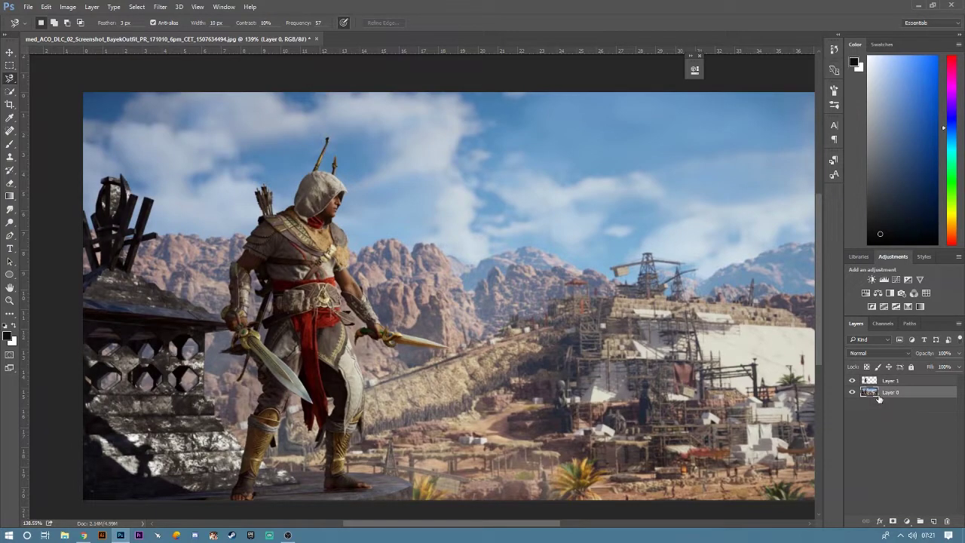
click(160, 7)
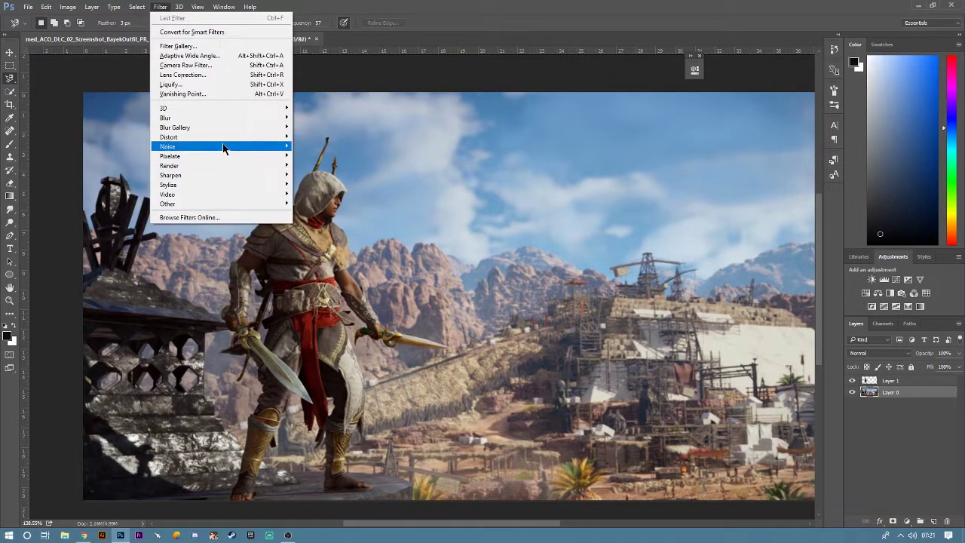
mouse_move(165, 117)
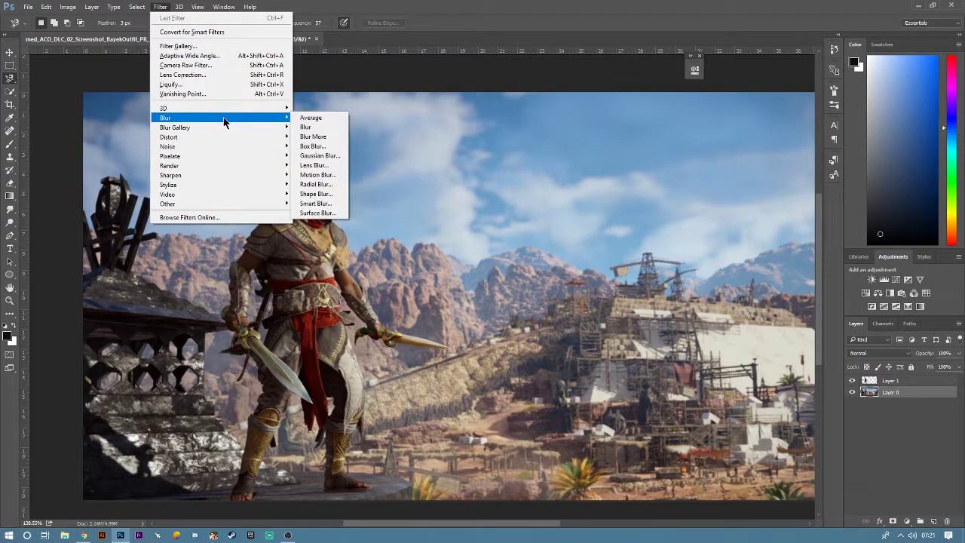
- Apply a Gaussian Blur with a 3.7 px radius to the Layer 0 background
click(338, 157)
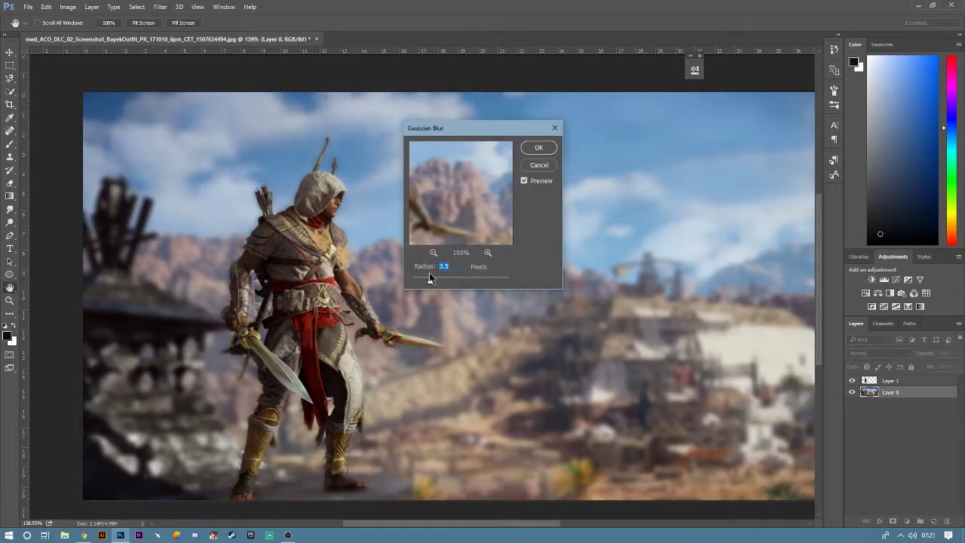
drag(426, 282, 423, 283)
drag(431, 286, 432, 284)
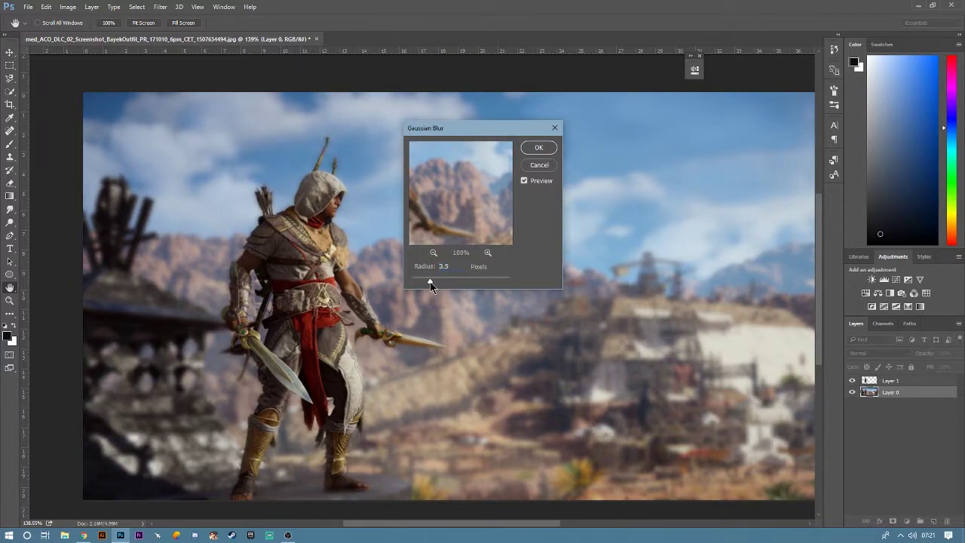
click(551, 149)
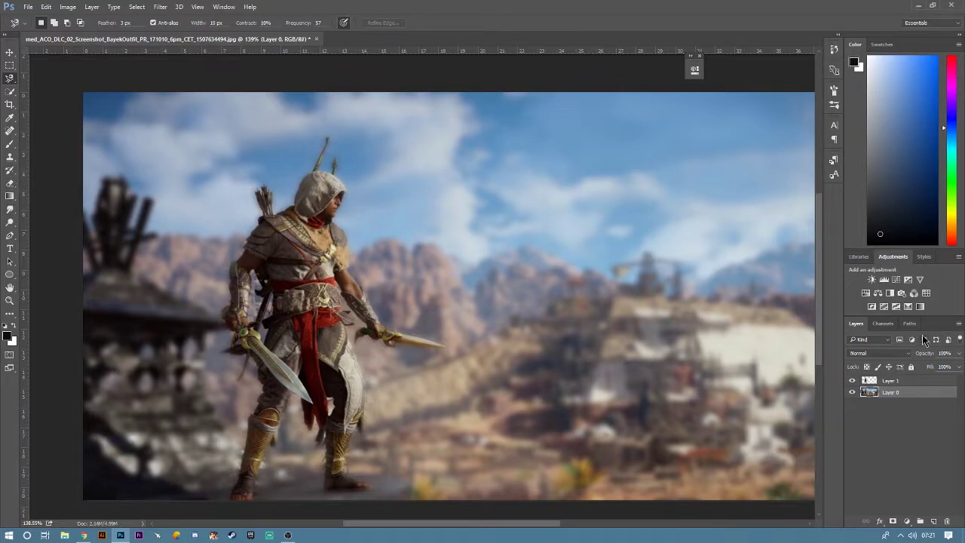
- Add a Brightness/Contrast adjustment clipped to Layer 0 with brightness -2 and contrast 52
click(874, 283)
drag(626, 73, 732, 73)
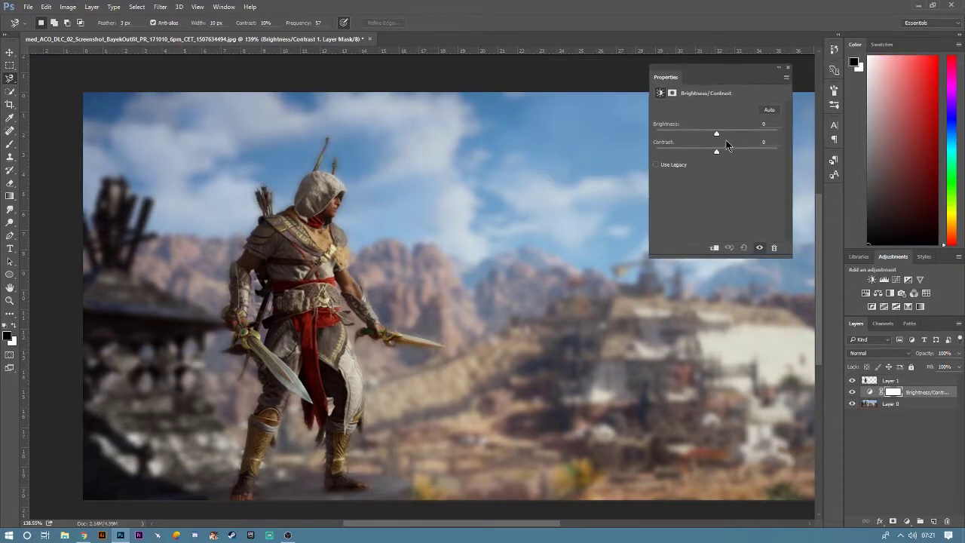
drag(717, 133, 715, 133)
click(714, 248)
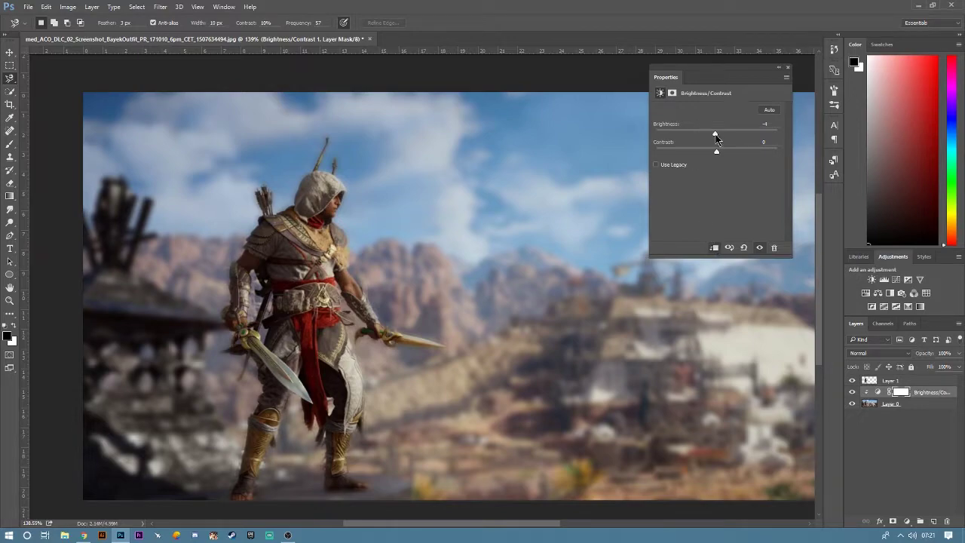
drag(716, 139, 718, 139)
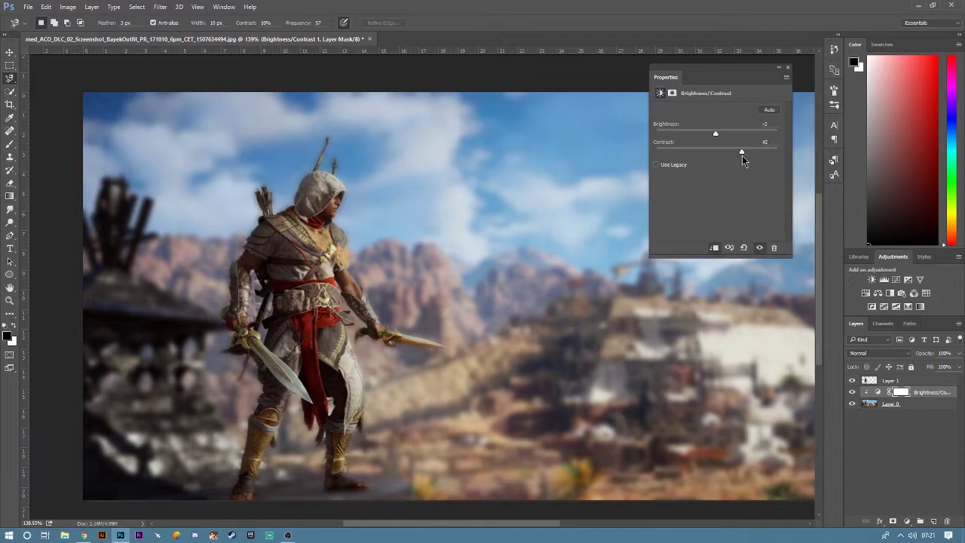
click(780, 67)
click(886, 381)
- Add a second Brightness/Contrast clipped to Layer 1, set to brightness 30 and contrast -2
click(871, 279)
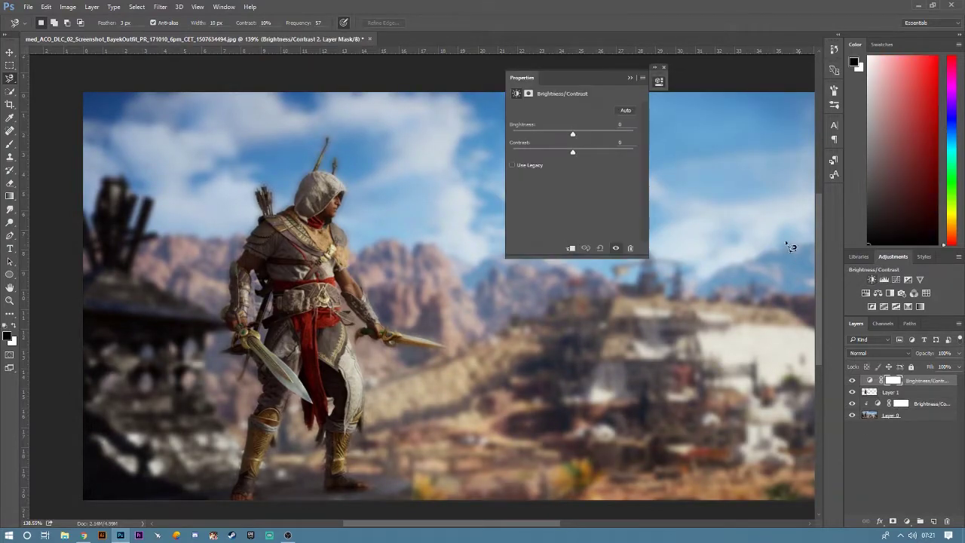
click(573, 250)
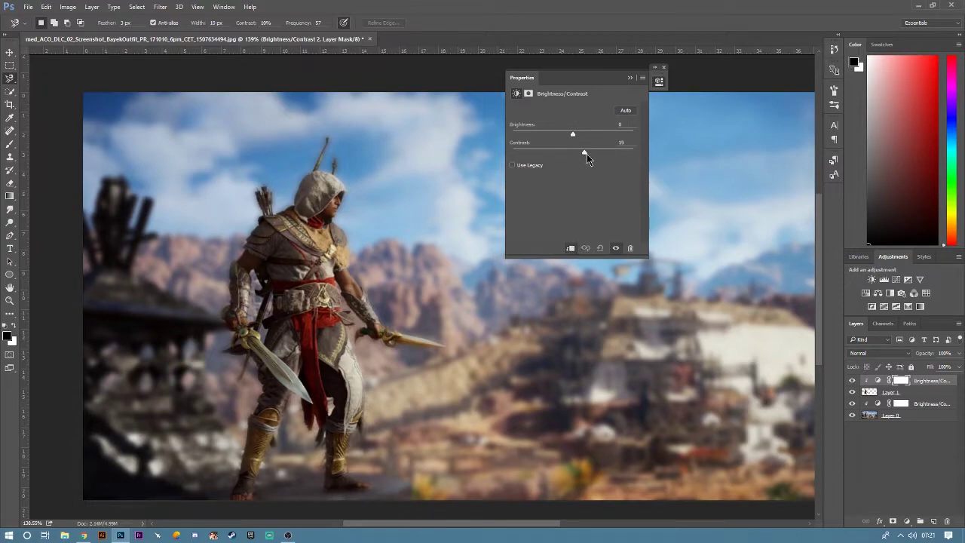
mouse_move(587, 154)
mouse_down()
mouse_move(603, 153)
mouse_move(569, 153)
mouse_up()
drag(575, 135, 586, 135)
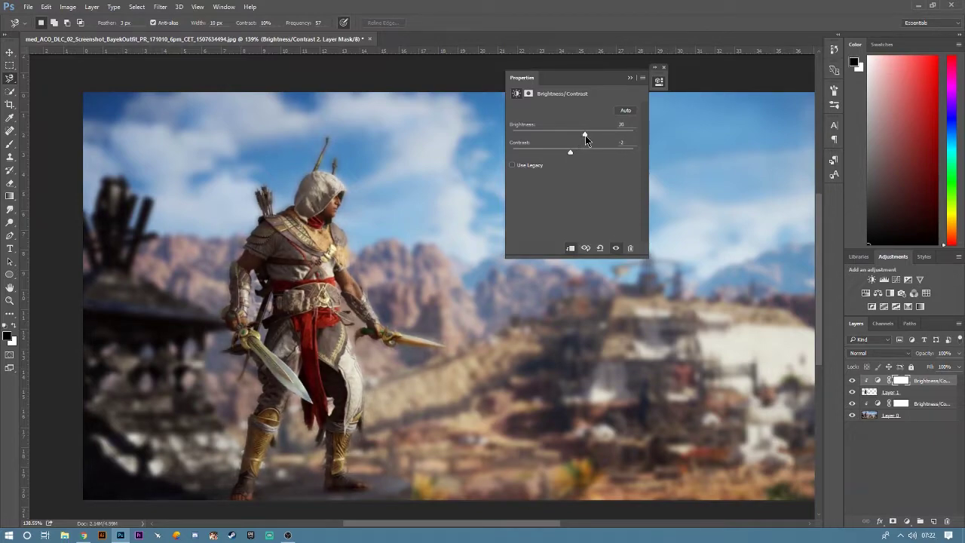
click(629, 79)
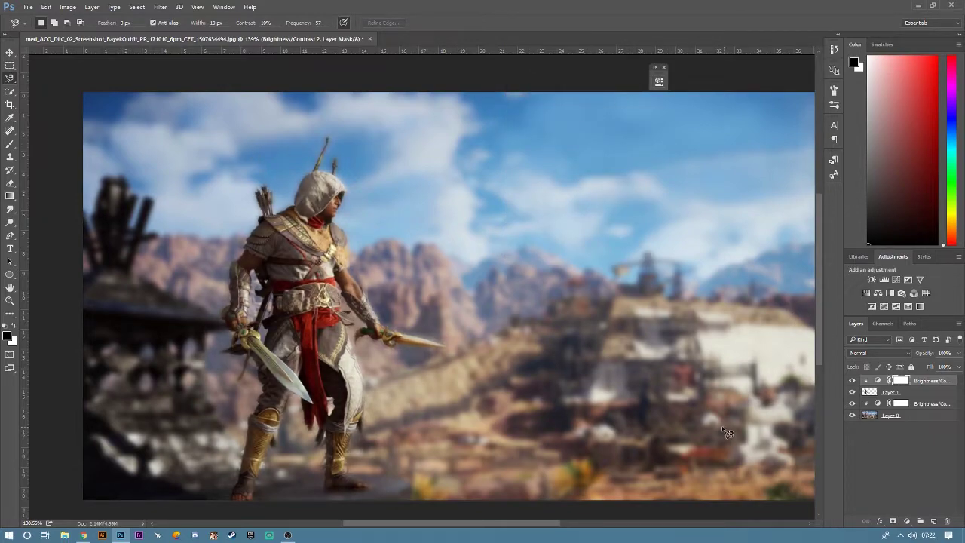
drag(707, 403, 647, 395)
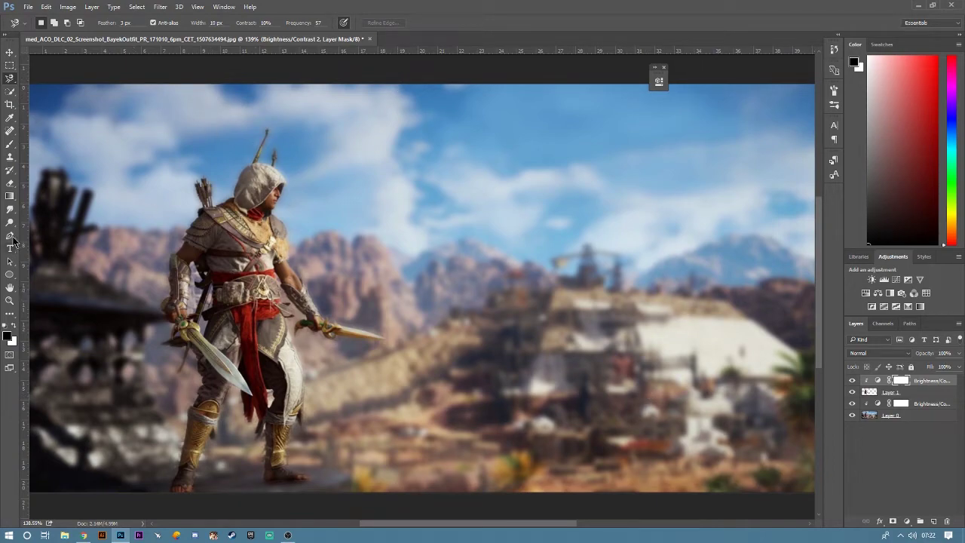
- Set a soft round brush to 495 px at 0% hardness, fit the image, and make white the foreground
click(11, 144)
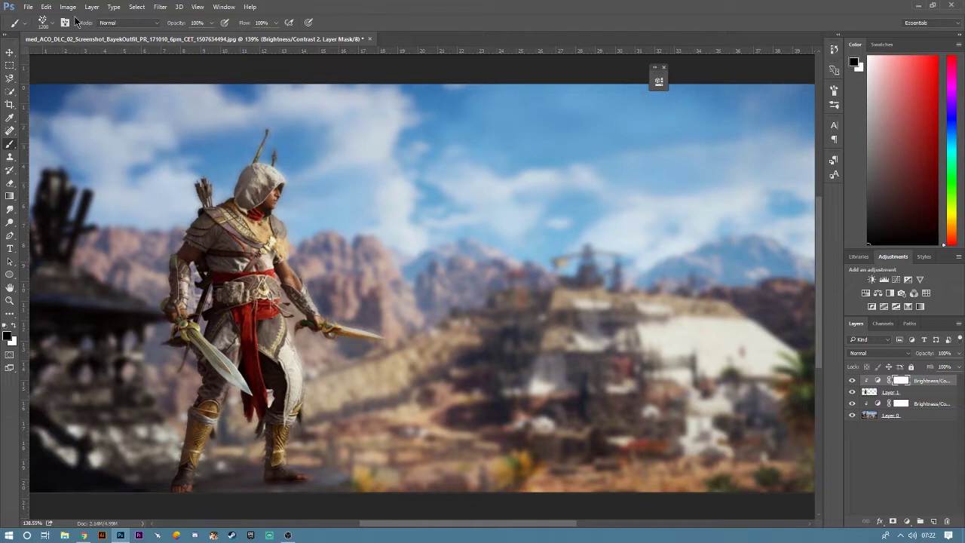
click(50, 24)
scroll(60, 121, up, 1)
click(53, 135)
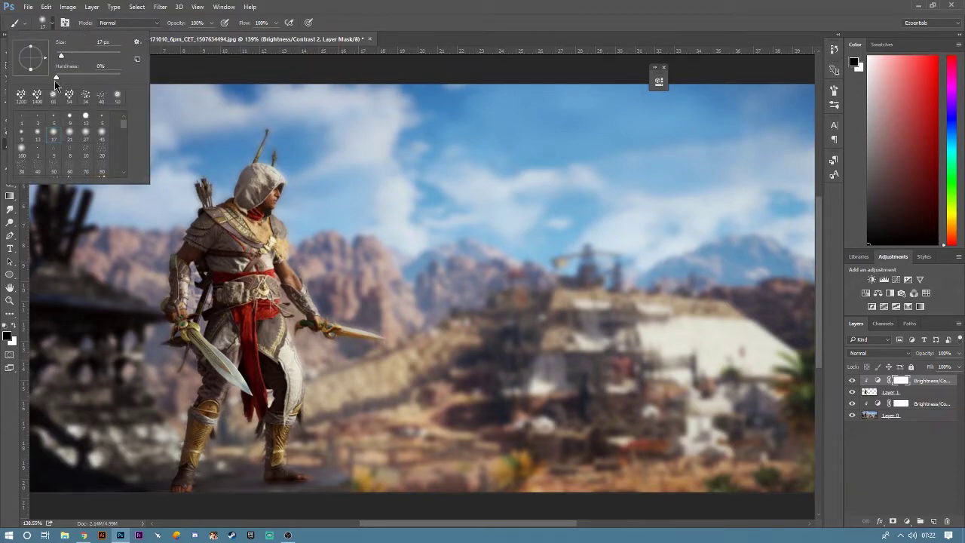
mouse_move(61, 56)
mouse_down()
mouse_move(141, 68)
mouse_move(111, 59)
mouse_up()
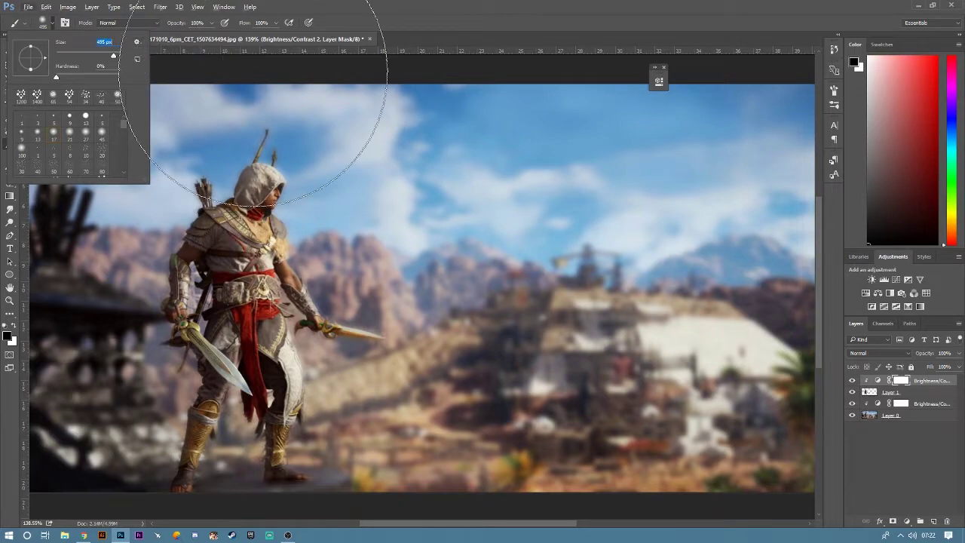
key(Return)
scroll(298, 164, down, 2)
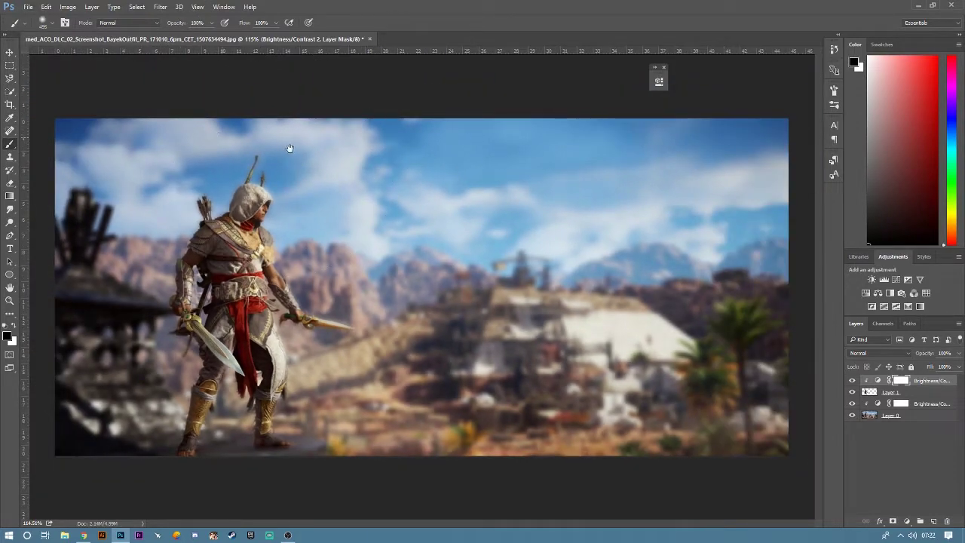
key(x)
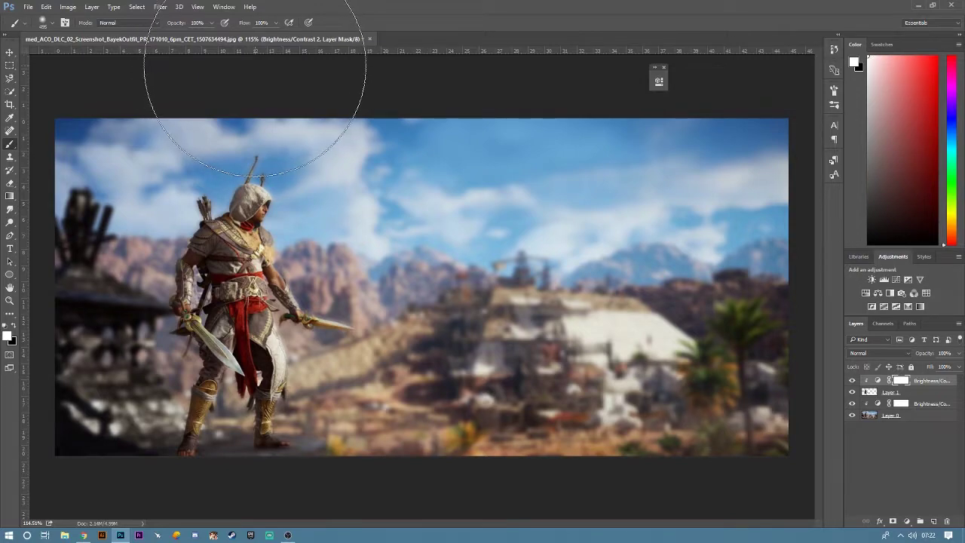
- Add a new top Layer 2, paint a soft white glow over the warrior's head, and set opacity to 62%
click(873, 417)
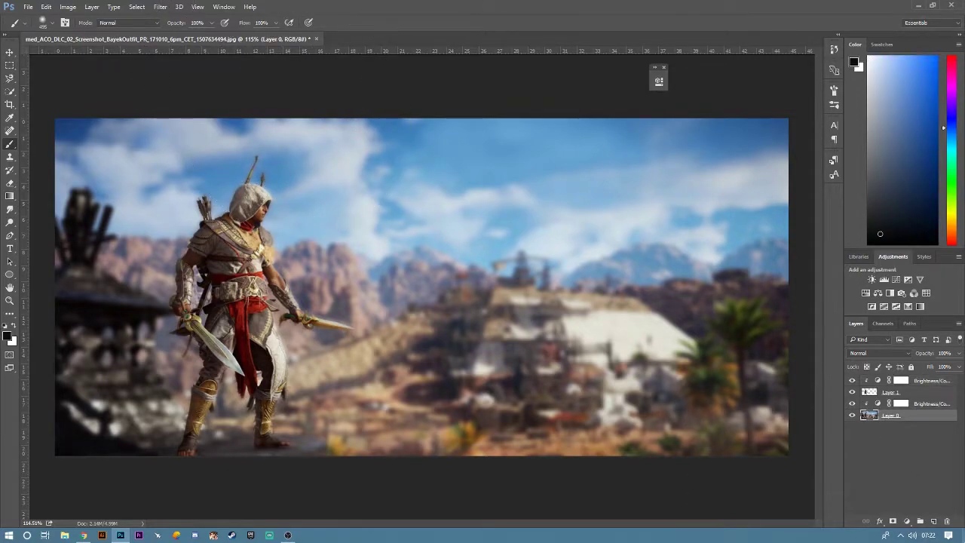
click(934, 521)
drag(895, 419, 896, 378)
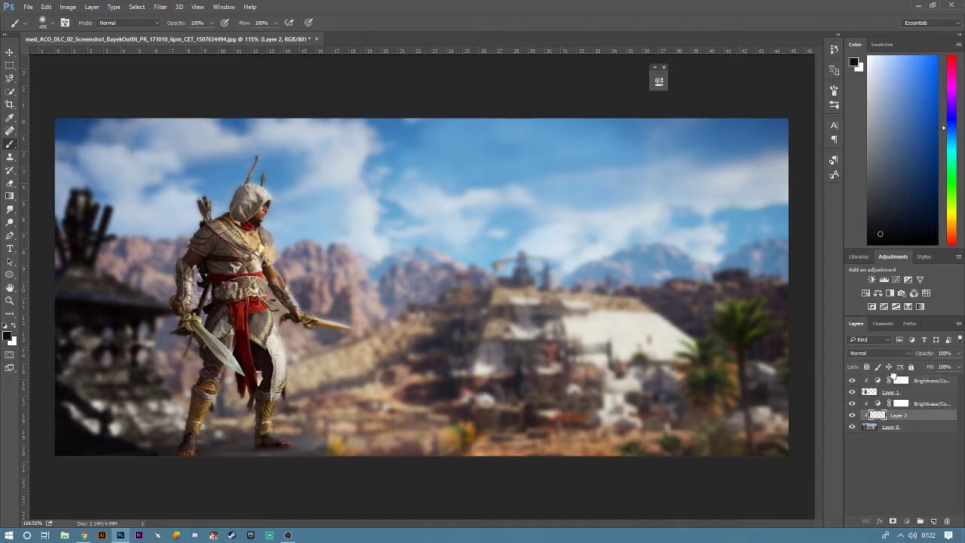
click(235, 98)
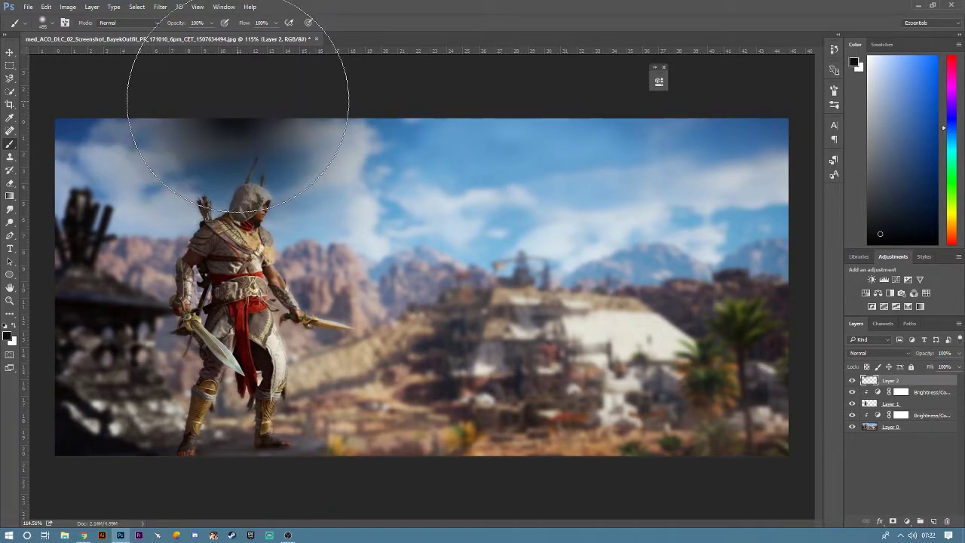
click(17, 330)
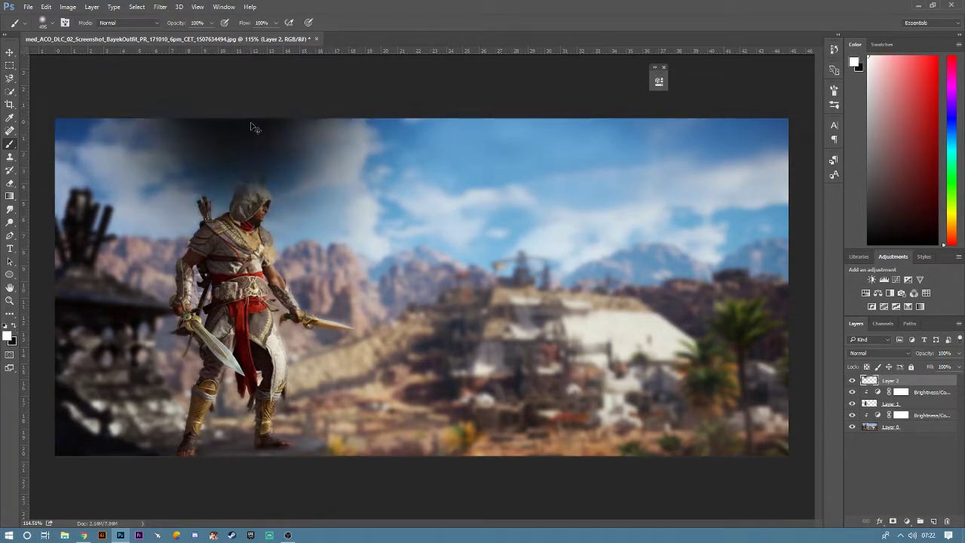
key(ctrl+z)
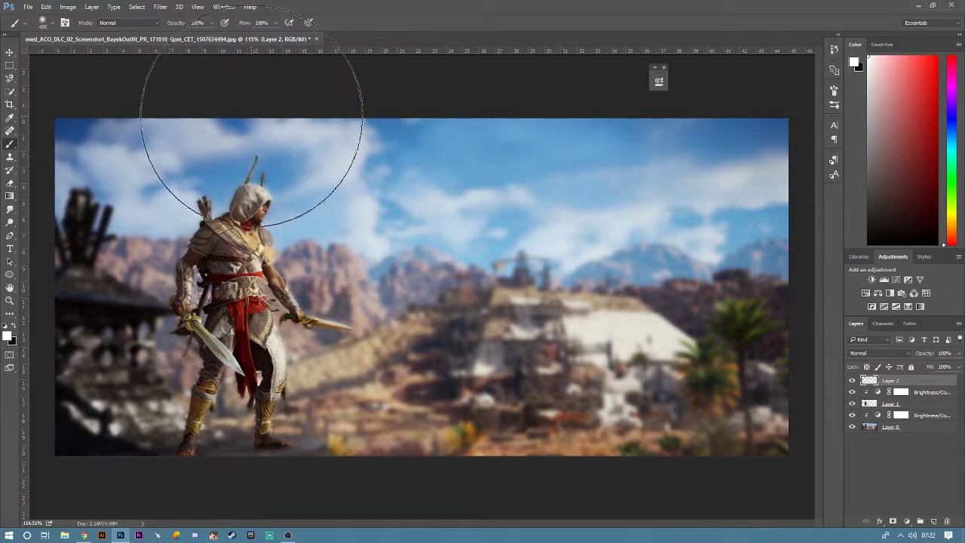
click(251, 116)
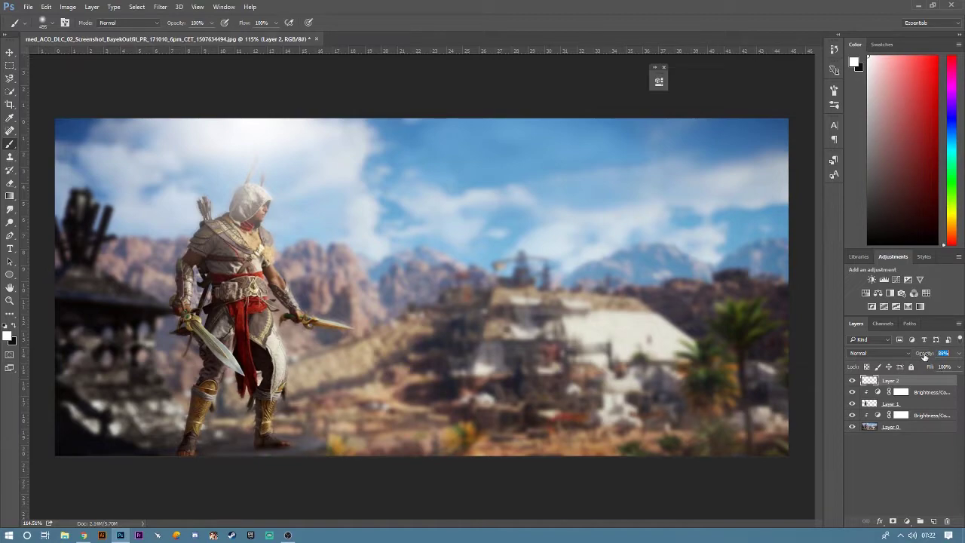
drag(937, 356, 922, 357)
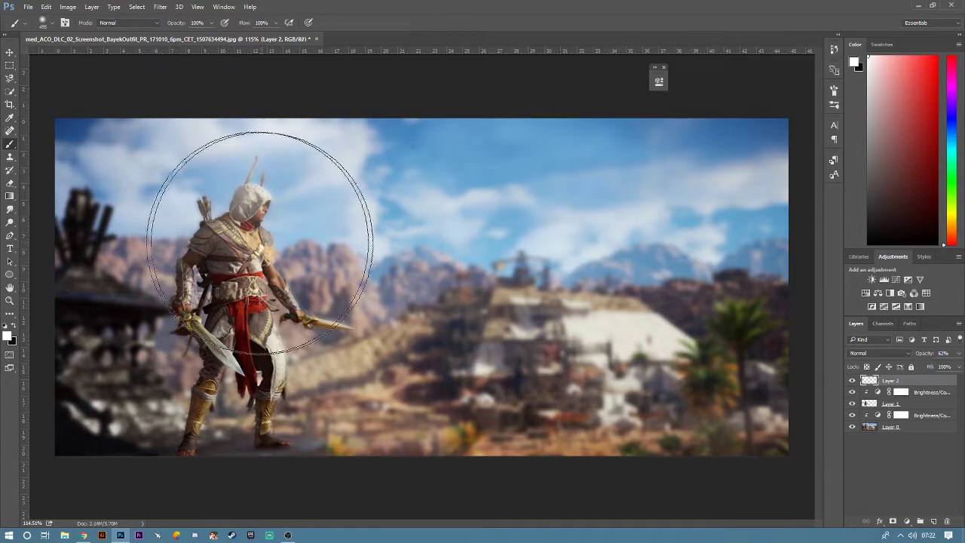
- Select the background Layer 0 and open its Blending Options
click(12, 51)
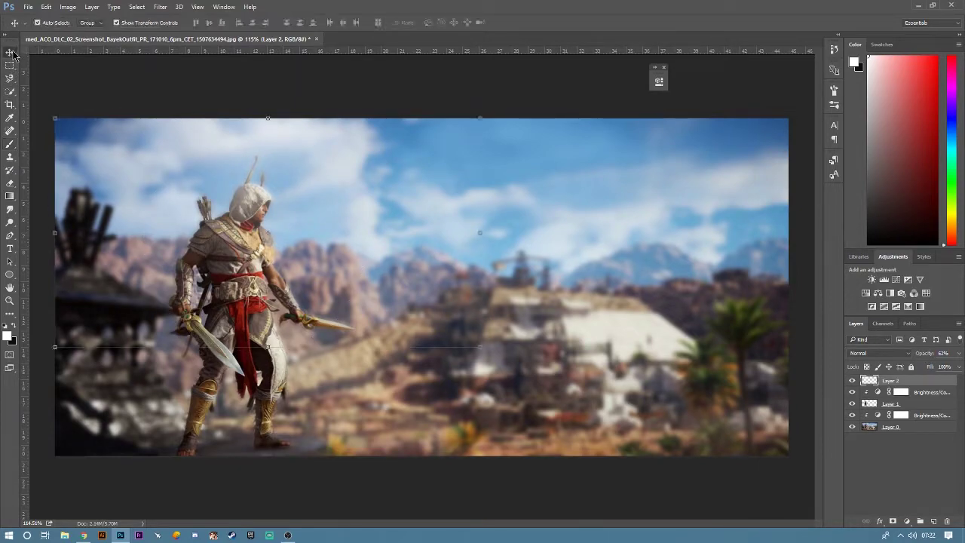
click(109, 82)
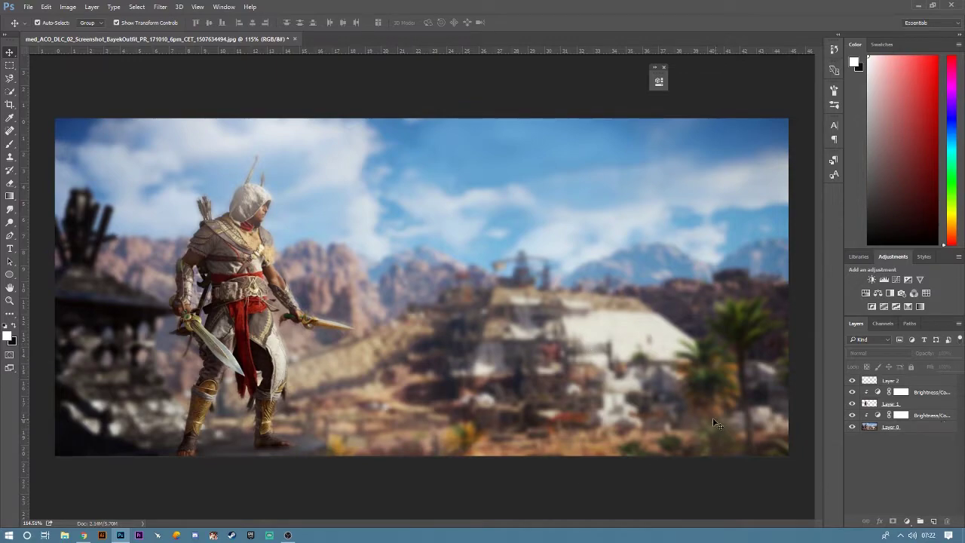
click(873, 431)
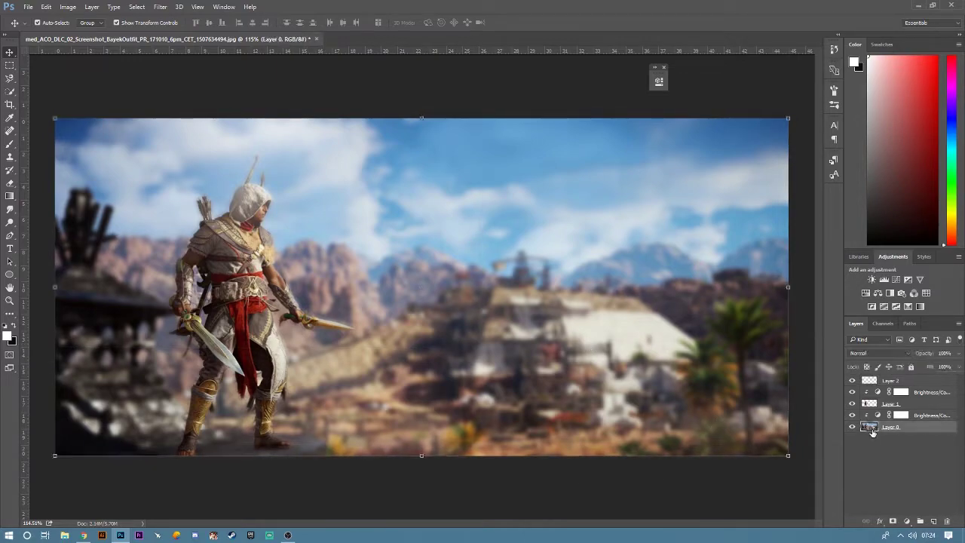
right_click(874, 434)
click(852, 195)
- Enable a 7 px Stroke positioned Inside on Layer 0
click(467, 228)
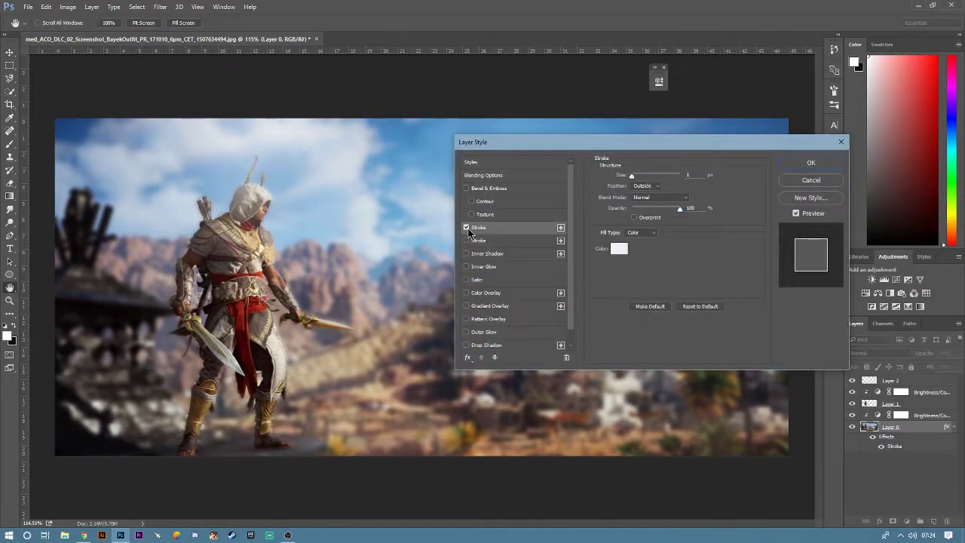
click(641, 186)
click(641, 195)
drag(633, 175, 635, 183)
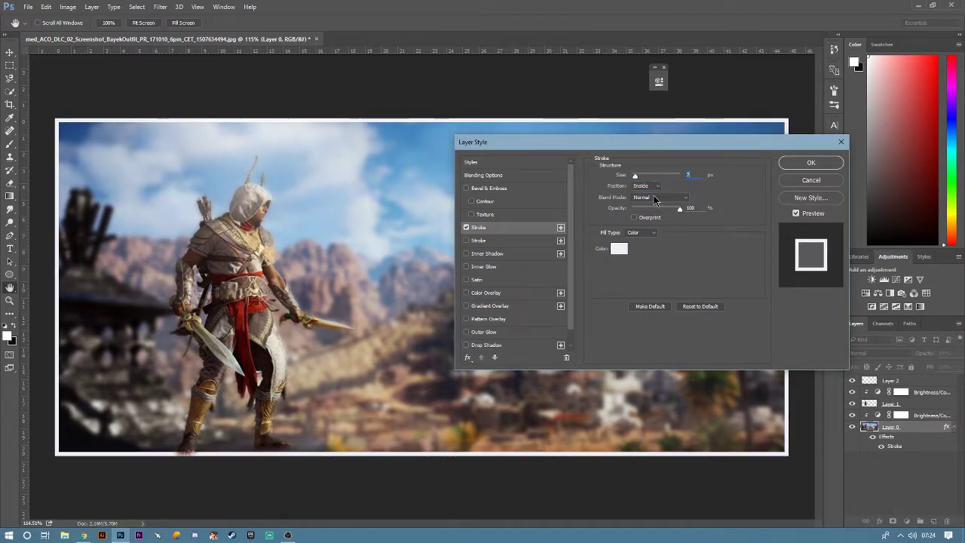
mouse_move(680, 209)
mouse_down()
mouse_move(653, 217)
mouse_move(681, 209)
mouse_up()
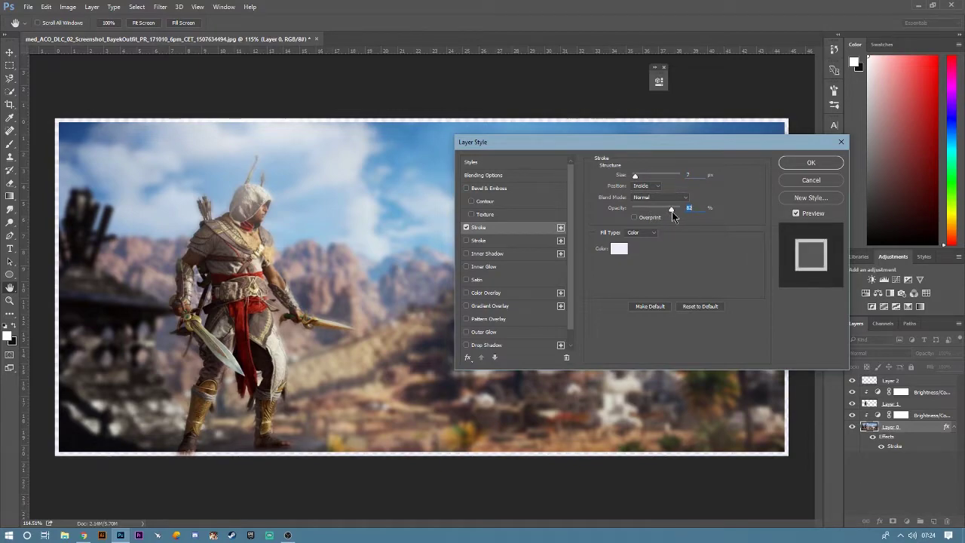
- Make the stroke yellow #e9f261 at 88% opacity and apply the style
click(618, 249)
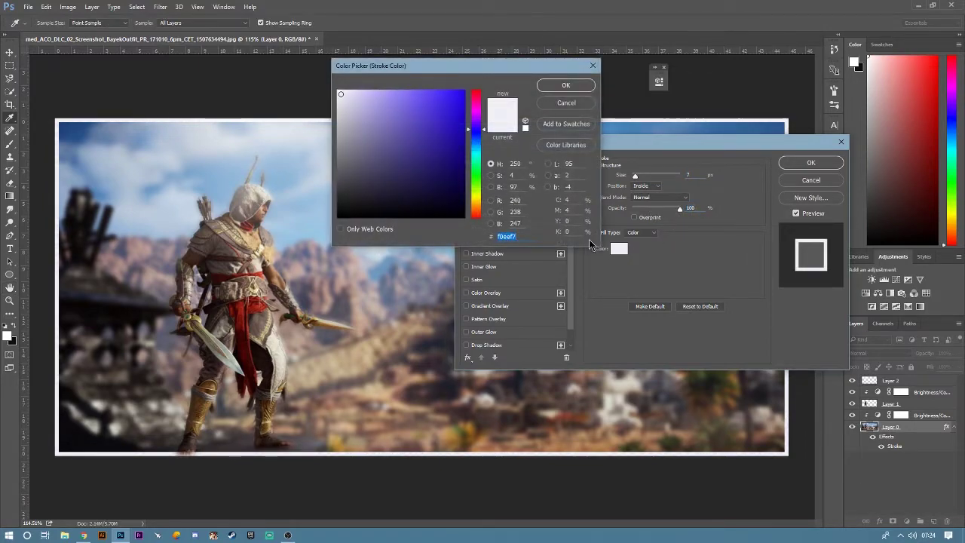
drag(445, 132, 418, 105)
drag(418, 104, 417, 96)
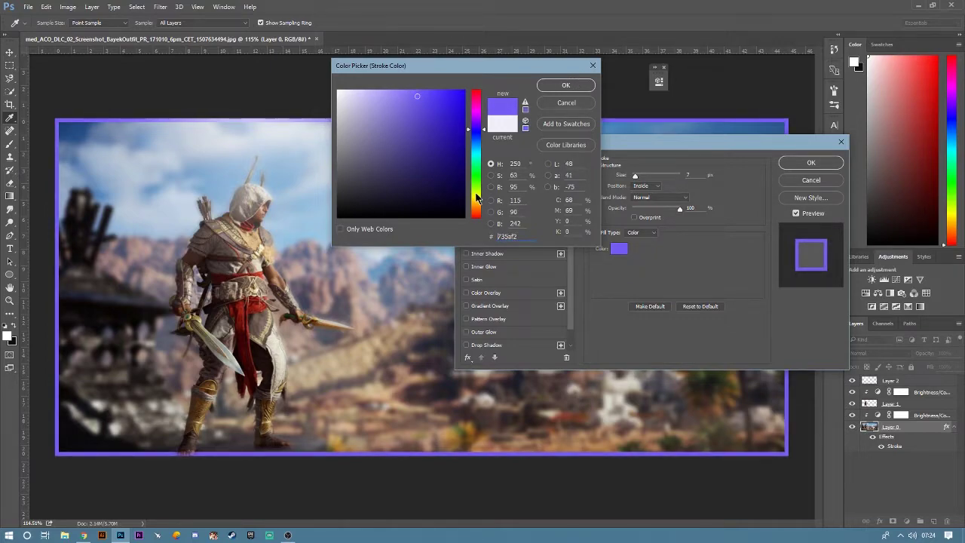
click(477, 198)
click(414, 96)
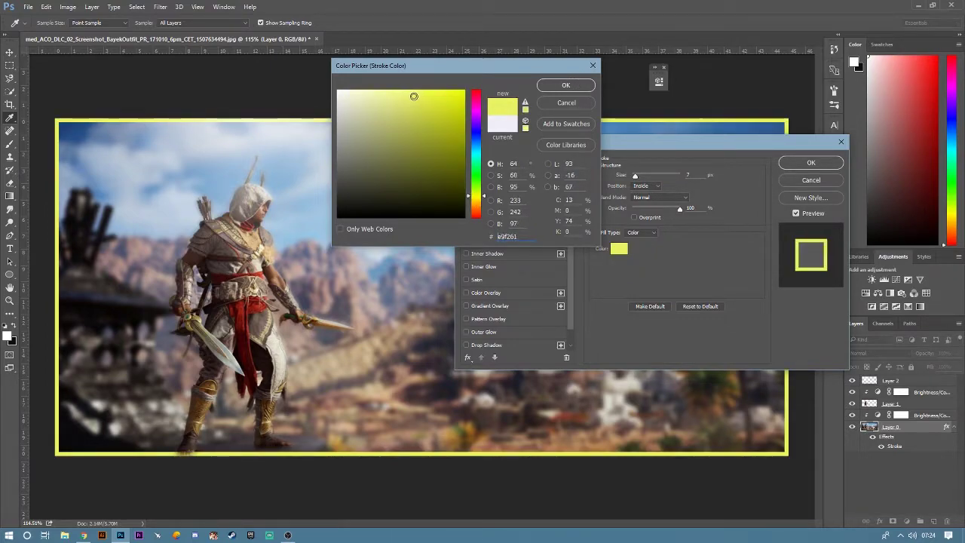
click(565, 85)
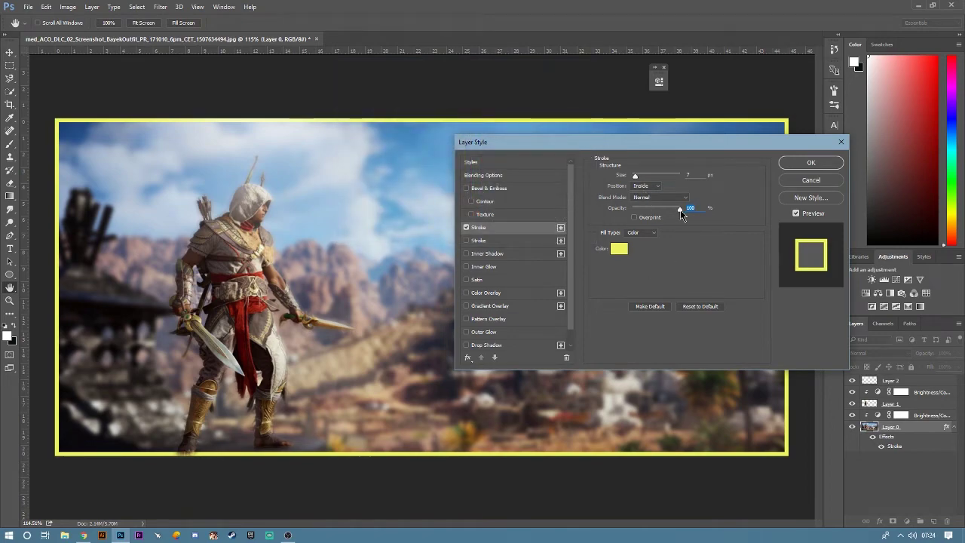
drag(680, 209, 669, 209)
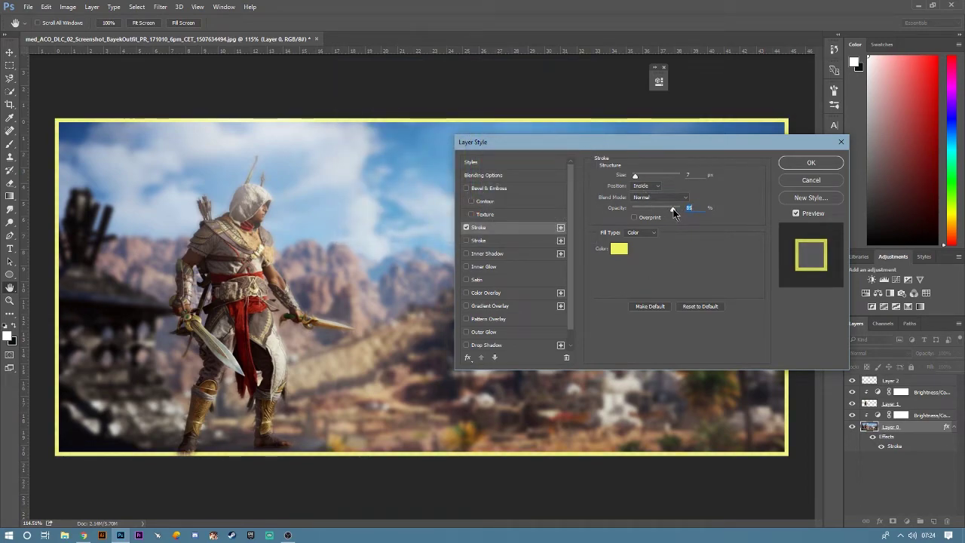
click(823, 164)
click(483, 99)
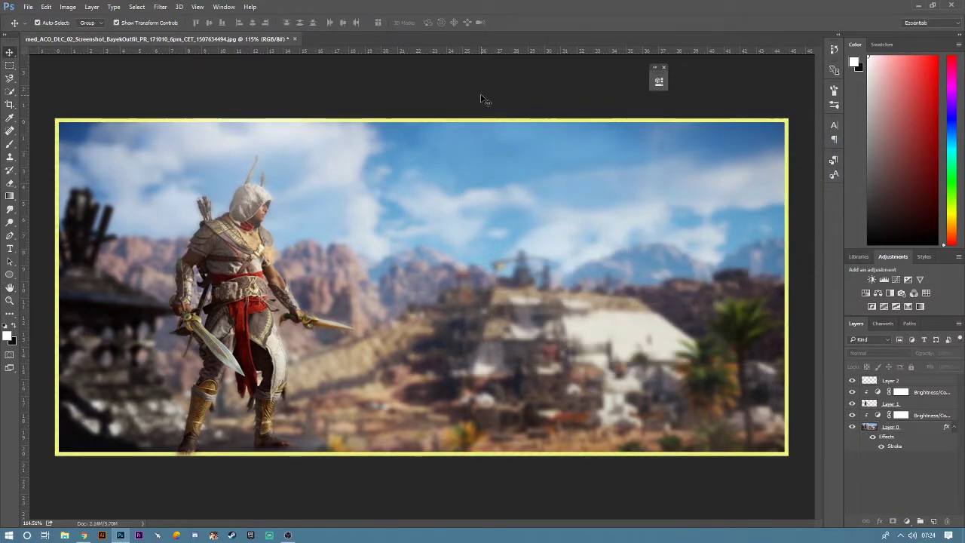
- Start a text line mid-image using the Franklin Gothic Demi Italic font
click(11, 249)
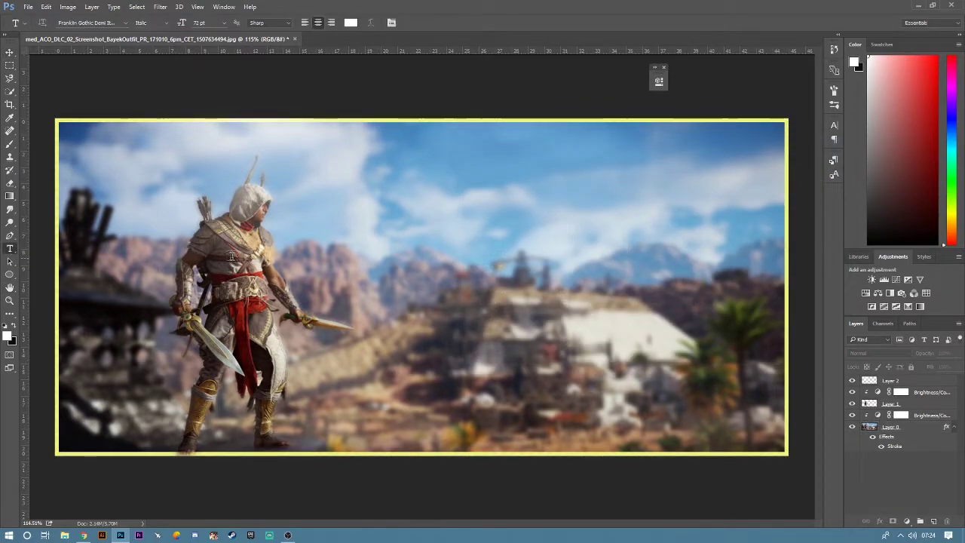
click(418, 229)
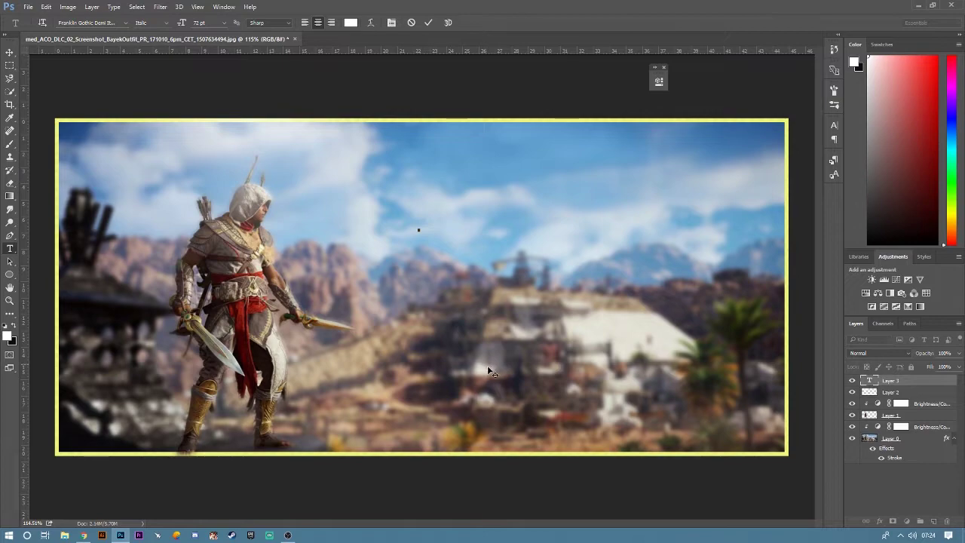
click(126, 23)
click(126, 27)
click(126, 24)
text(fra)
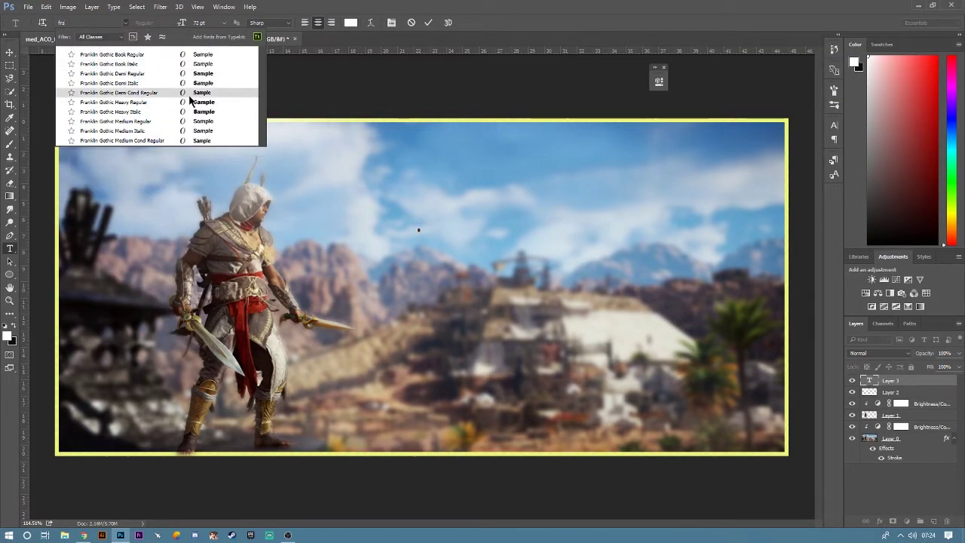
click(190, 85)
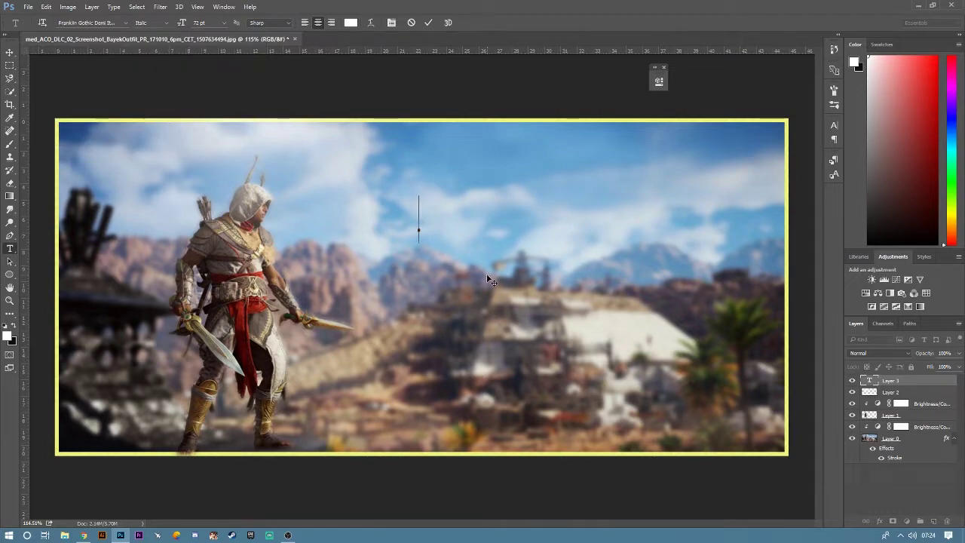
- Type the title text HOW TO MAKE and commit it
text(f)
key(BackSpace)
text(HOW)
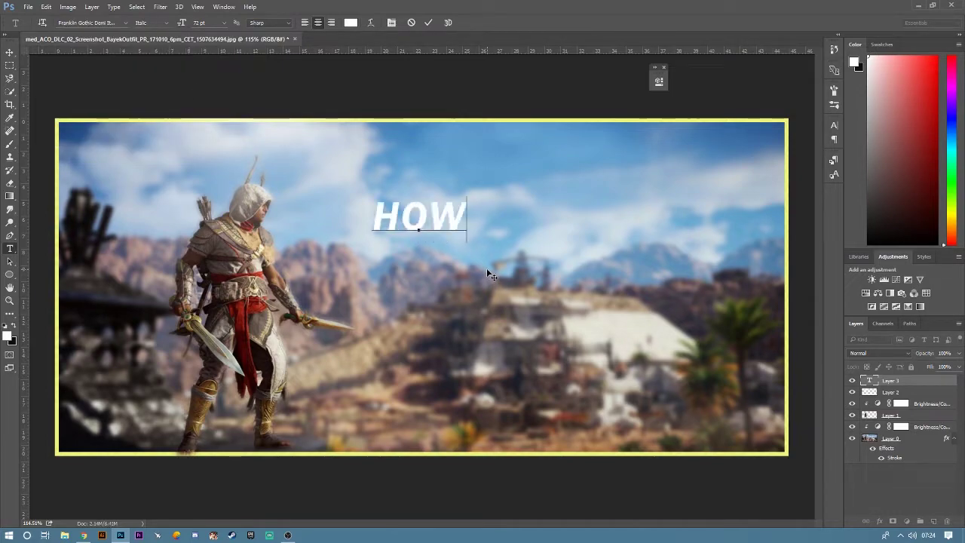
text( TO MAKE)
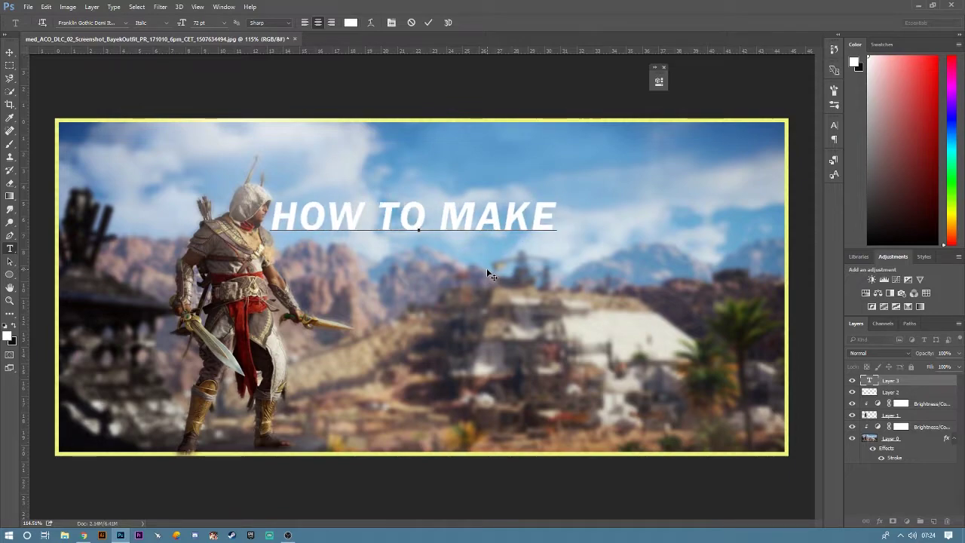
click(9, 52)
- Move HOW TO MAKE right and slightly up, then place a duplicate below it
drag(473, 222, 613, 219)
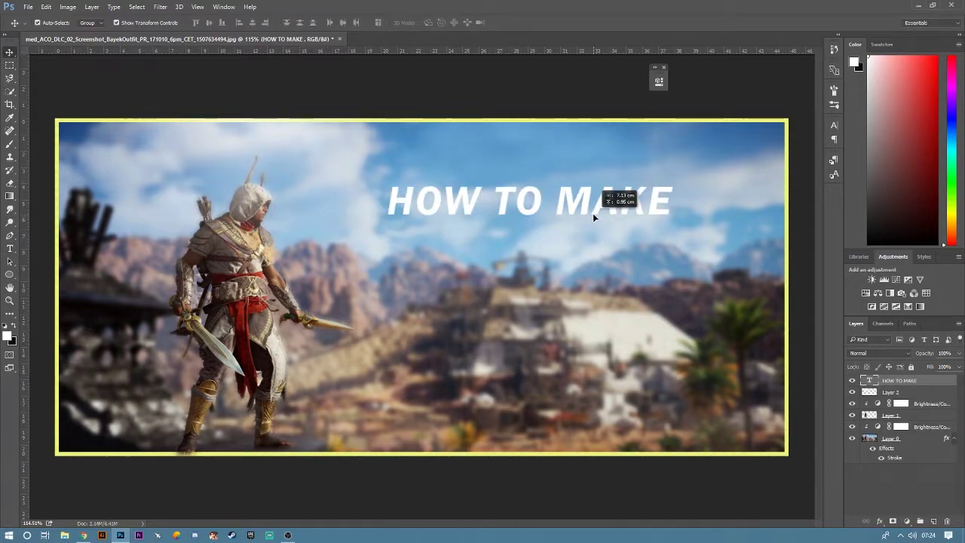
key(super)
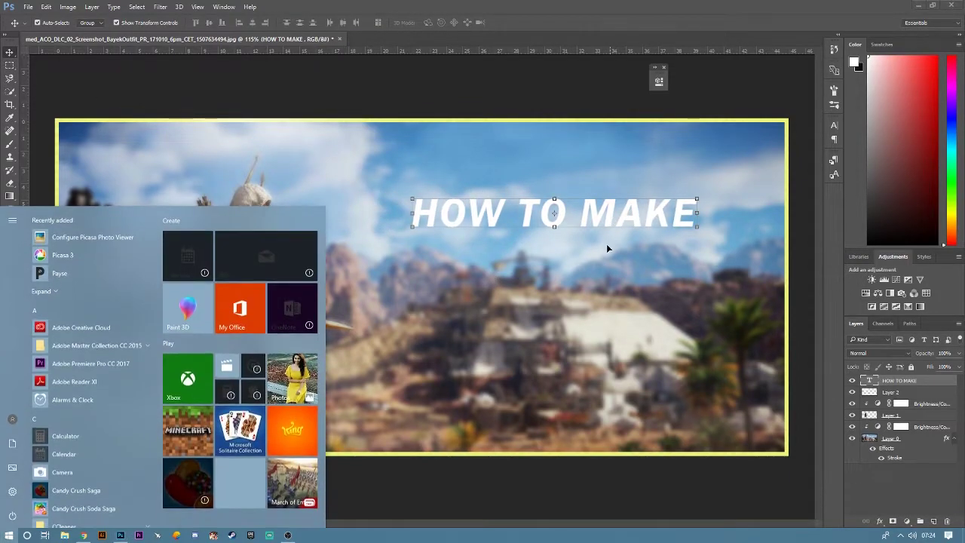
key(super)
alt+drag(613, 219, 603, 271)
- Replace the duplicate's text with GAMING THUMBNAIL and commit it
key(t)
click(422, 269)
key(ctrl+a)
text(GA)
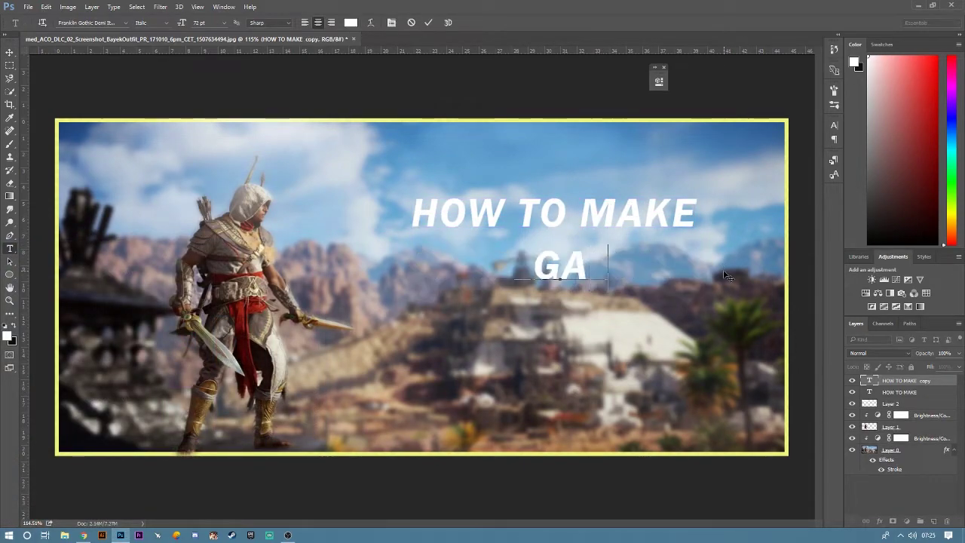
text(MING THUMB)
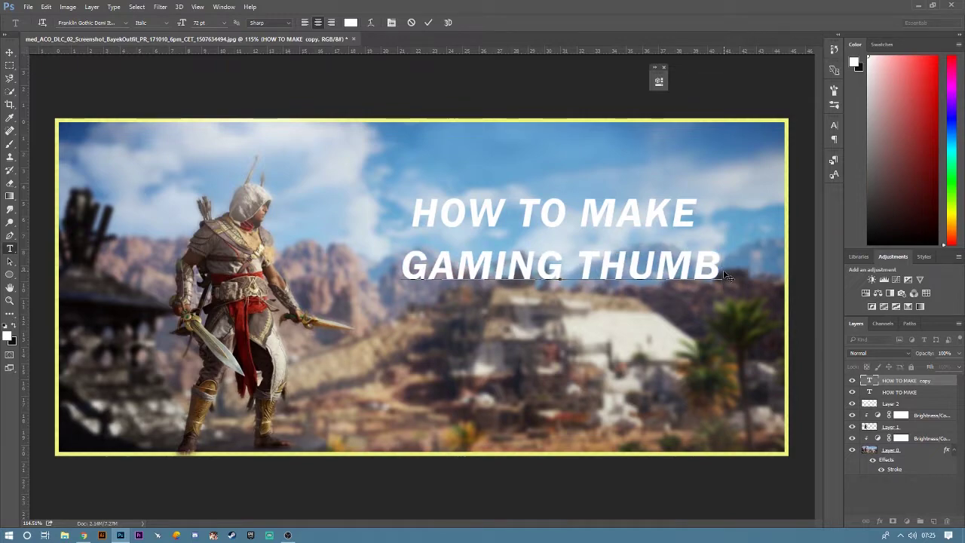
text(NAI)
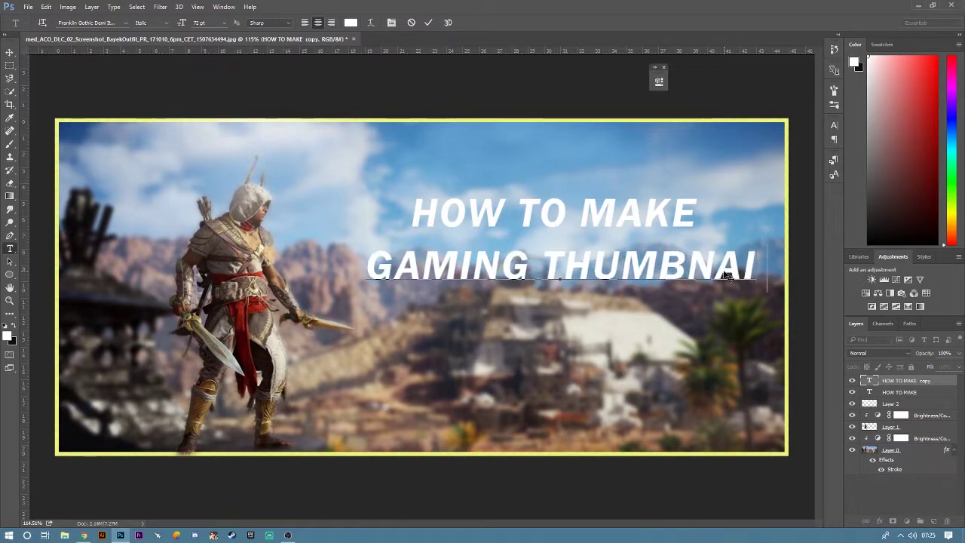
text(L)
click(6, 53)
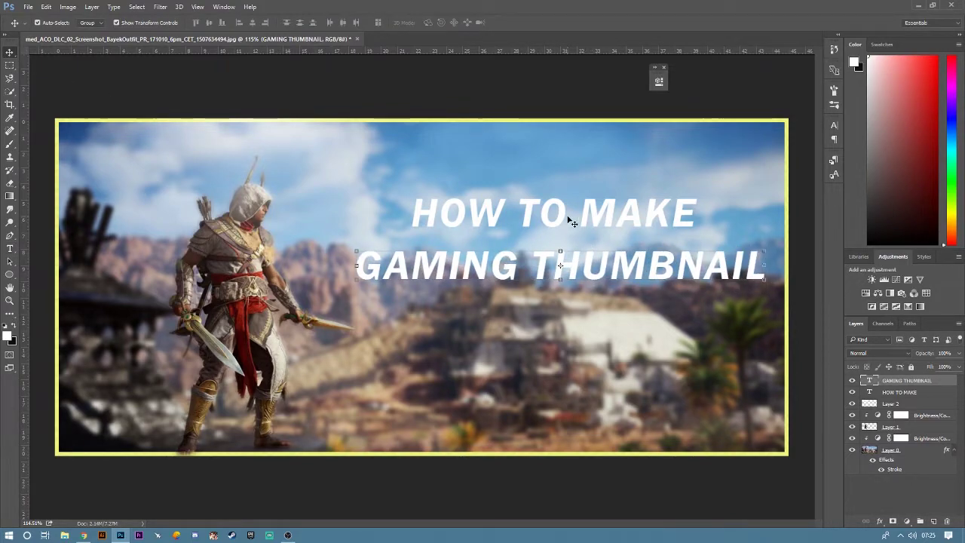
- Move HOW TO MAKE down and scale it up with Free Transform
drag(572, 221, 571, 235)
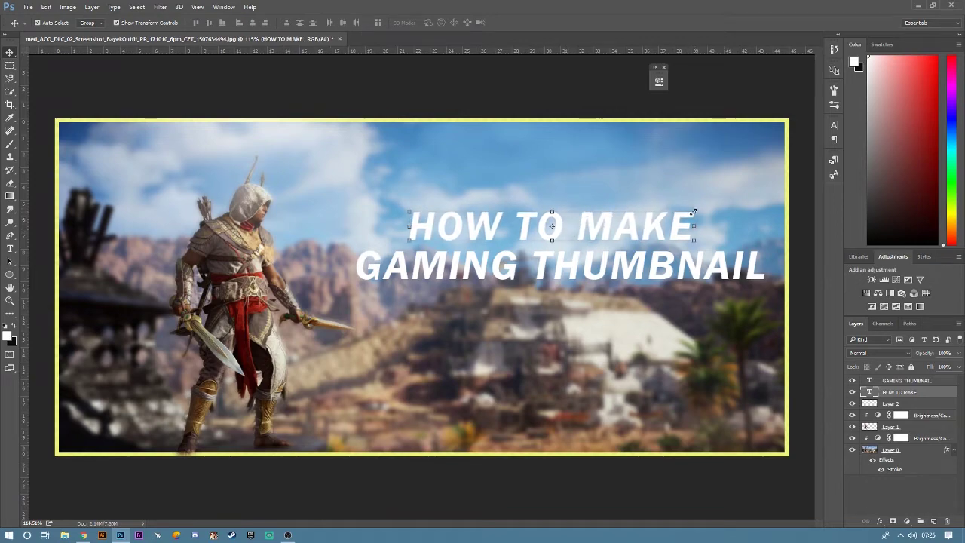
mouse_move(693, 213)
mouse_down()
mouse_move(706, 202)
mouse_move(699, 220)
mouse_up()
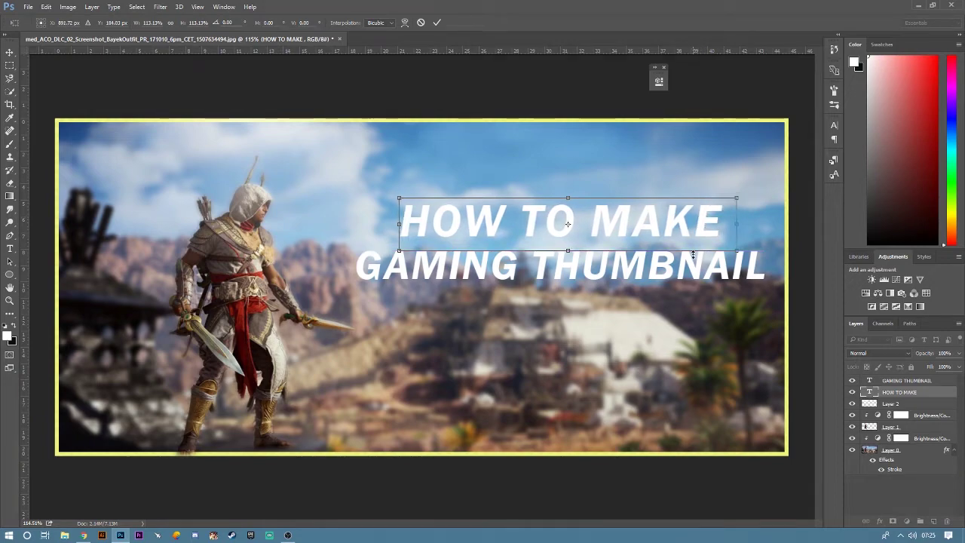
key(Return)
- Scale GAMING THUMBNAIL to about 105% and tuck it beneath HOW TO MAKE
click(695, 268)
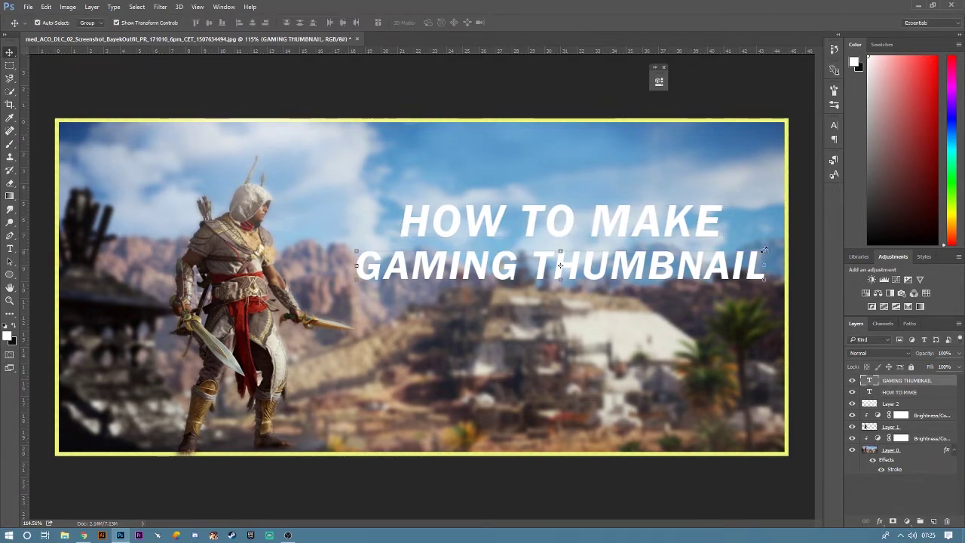
drag(765, 248, 771, 249)
drag(736, 282, 753, 262)
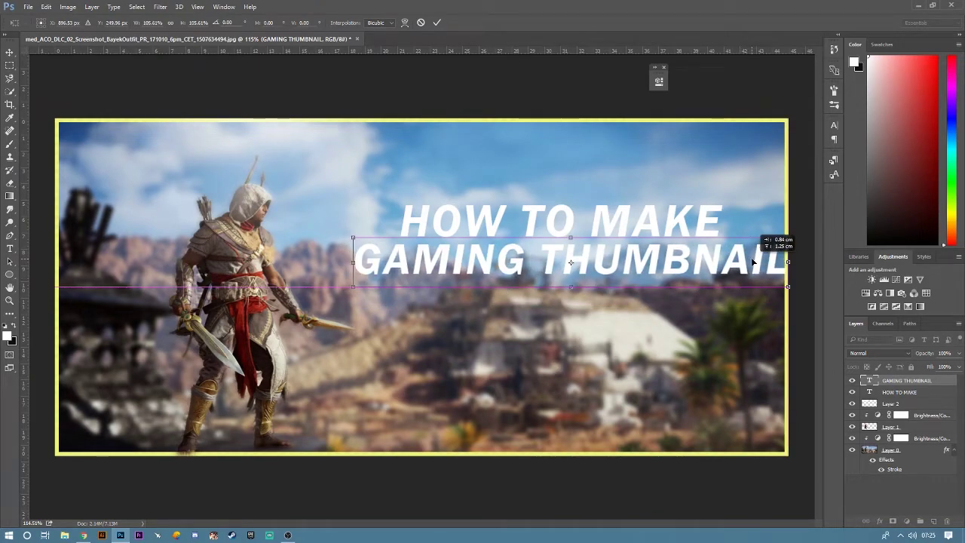
key(Return)
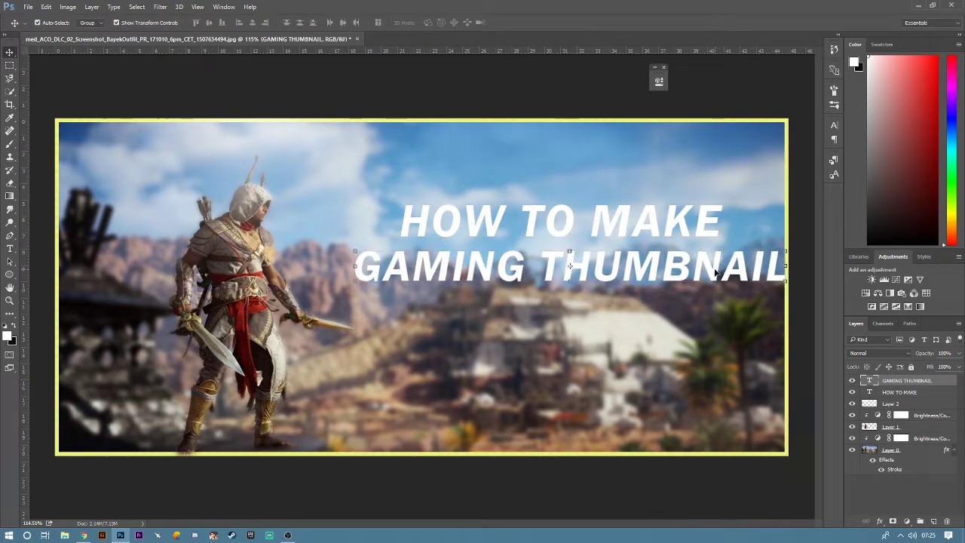
click(674, 227)
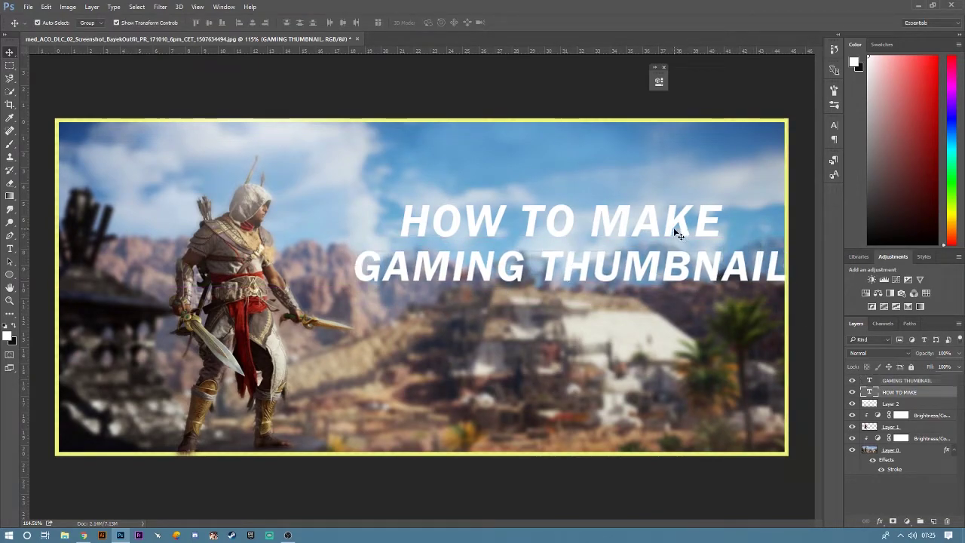
- Open HOW TO MAKE's Blending Options and try a Gradient Overlay at about 20°
right_click(900, 388)
click(737, 99)
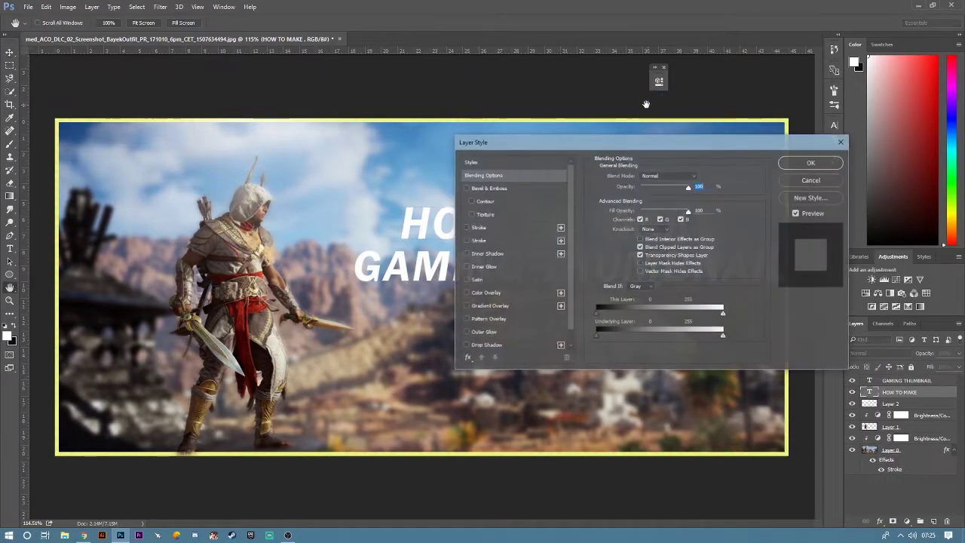
drag(581, 142, 744, 136)
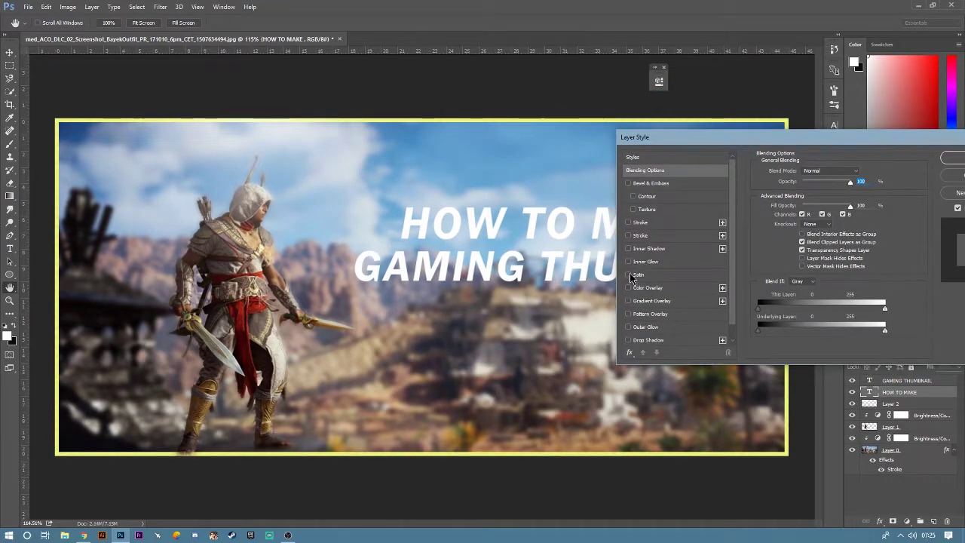
click(629, 300)
click(652, 300)
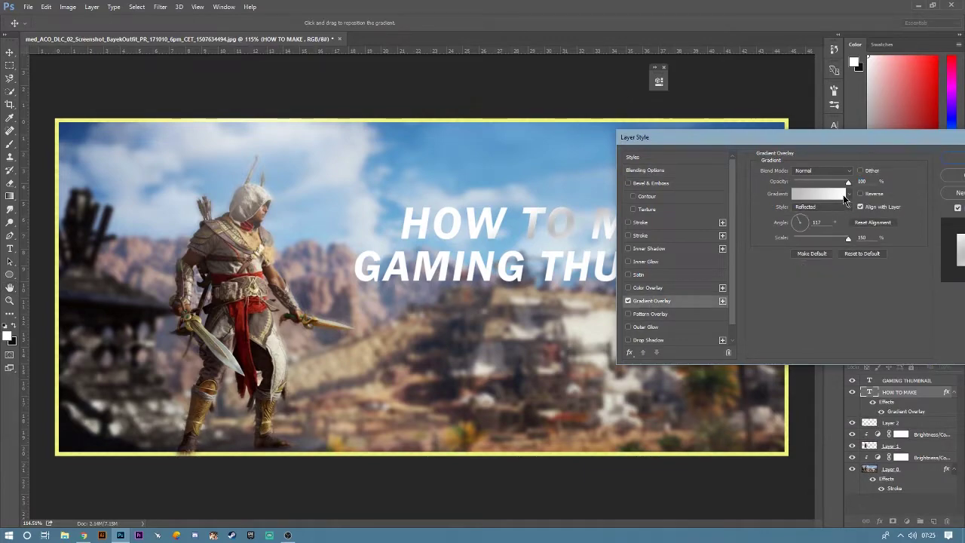
click(807, 219)
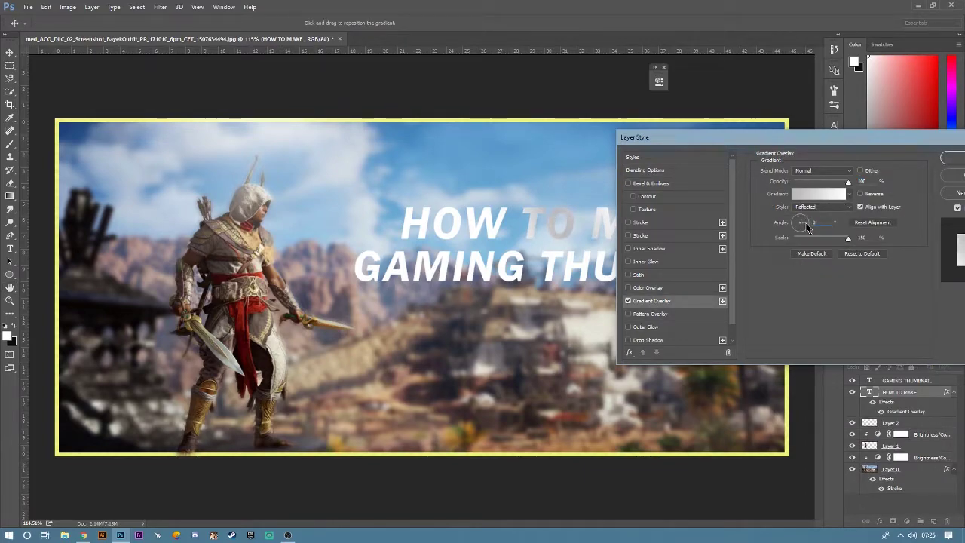
drag(807, 227, 807, 230)
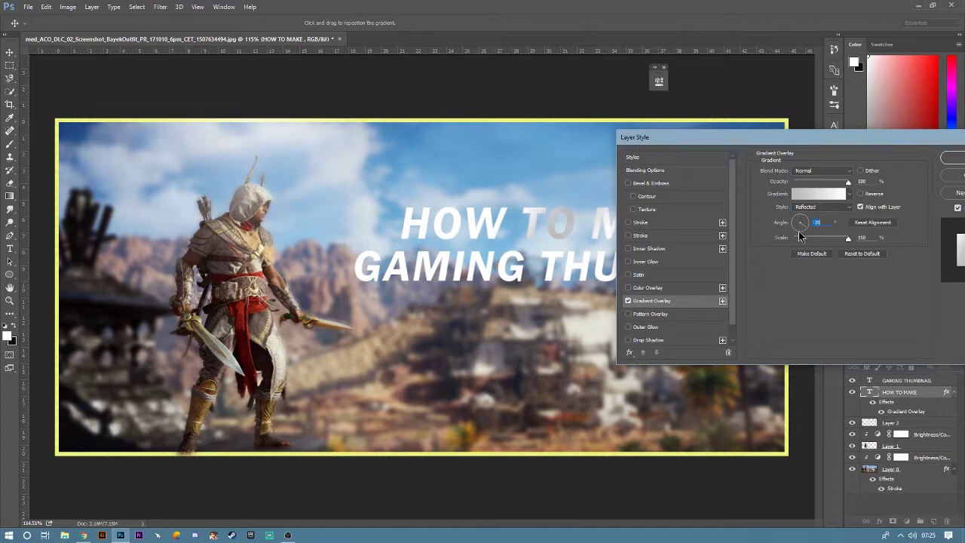
click(628, 300)
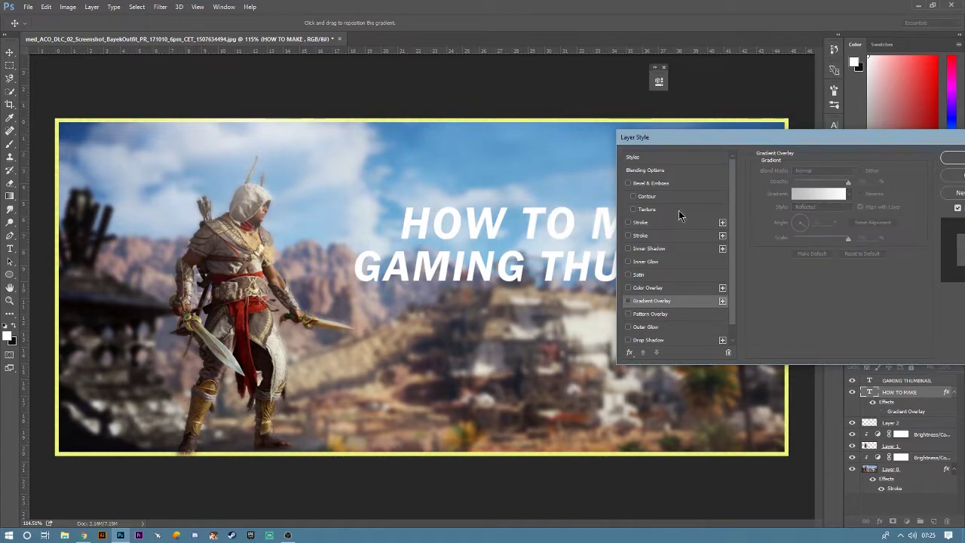
- Enable a 3 px Outside Stroke on HOW TO MAKE
click(629, 223)
click(647, 224)
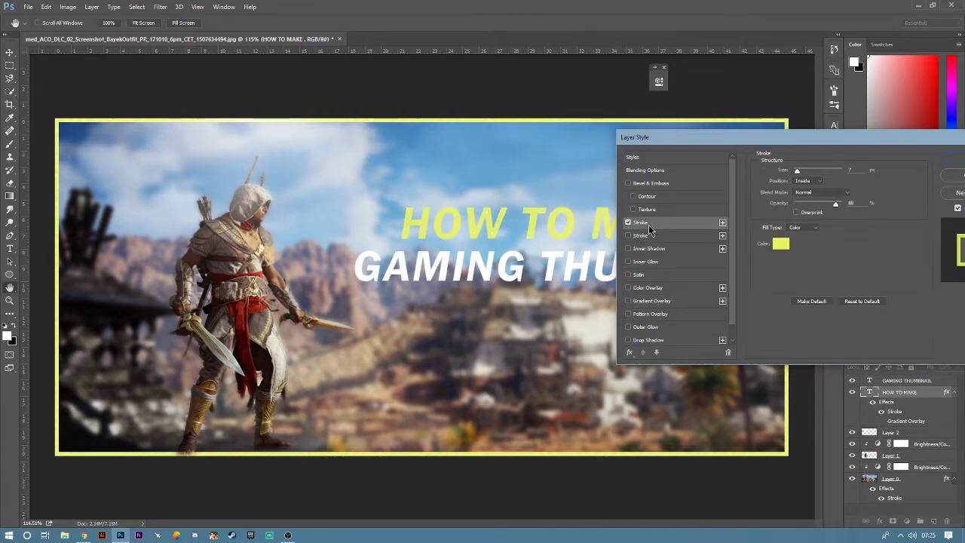
click(815, 182)
click(800, 173)
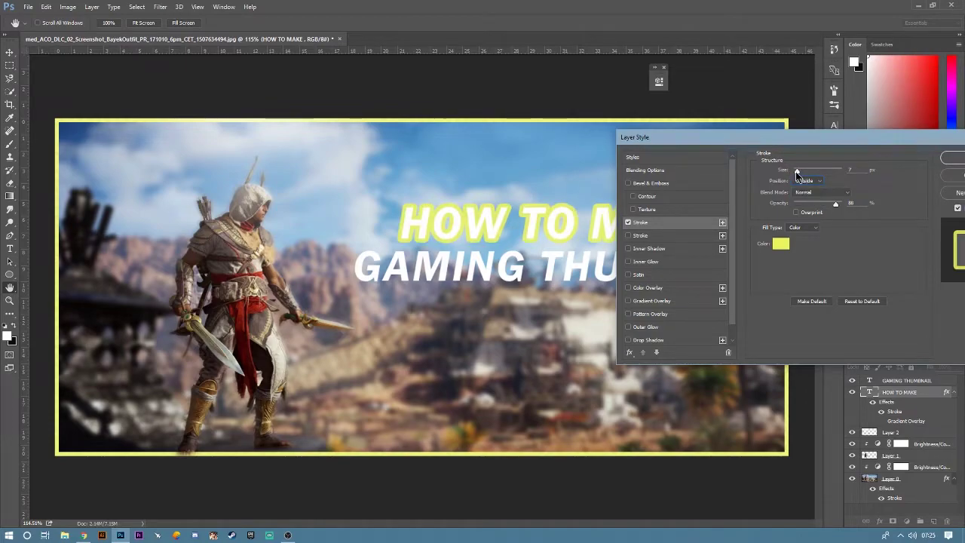
drag(795, 172, 794, 172)
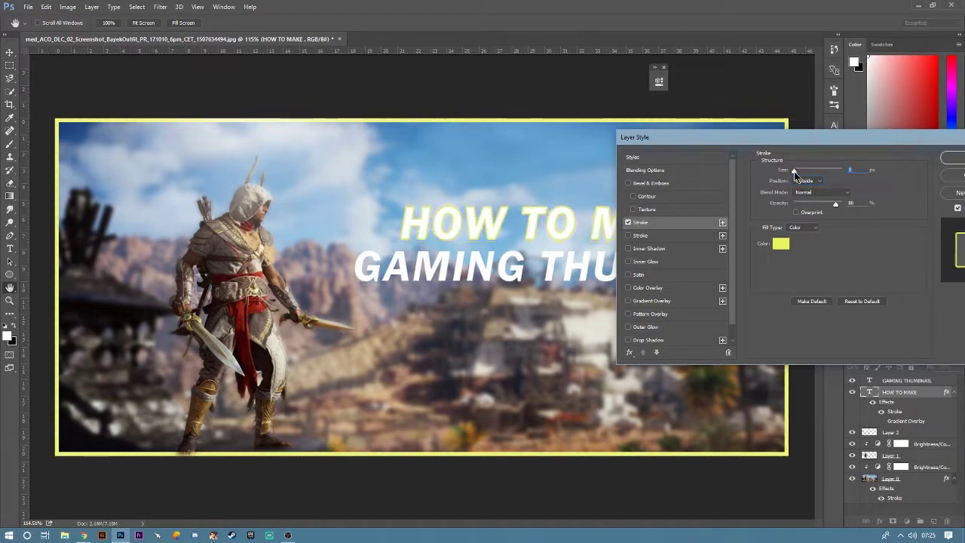
- Set the stroke colour to blue and enable a Drop Shadow
click(780, 244)
drag(487, 68, 301, 237)
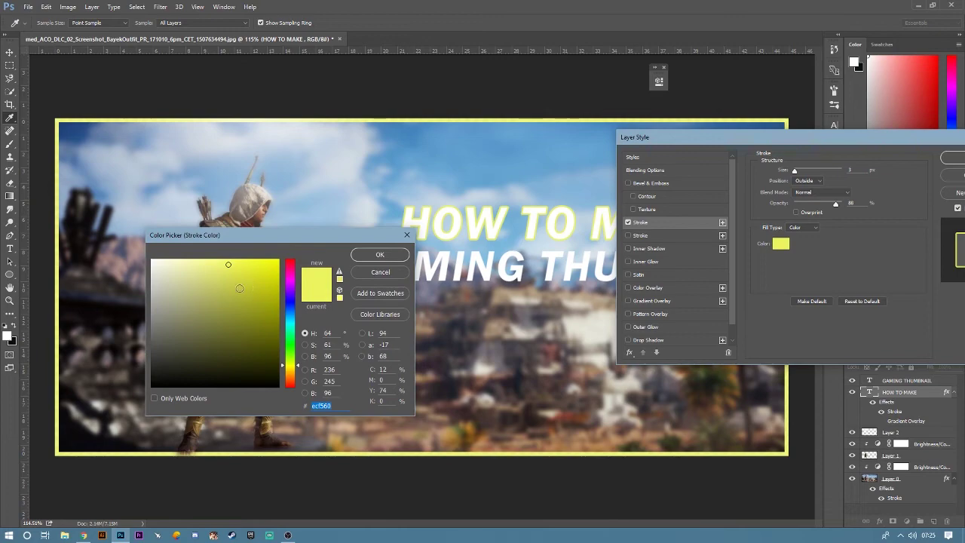
click(161, 270)
click(210, 269)
click(268, 308)
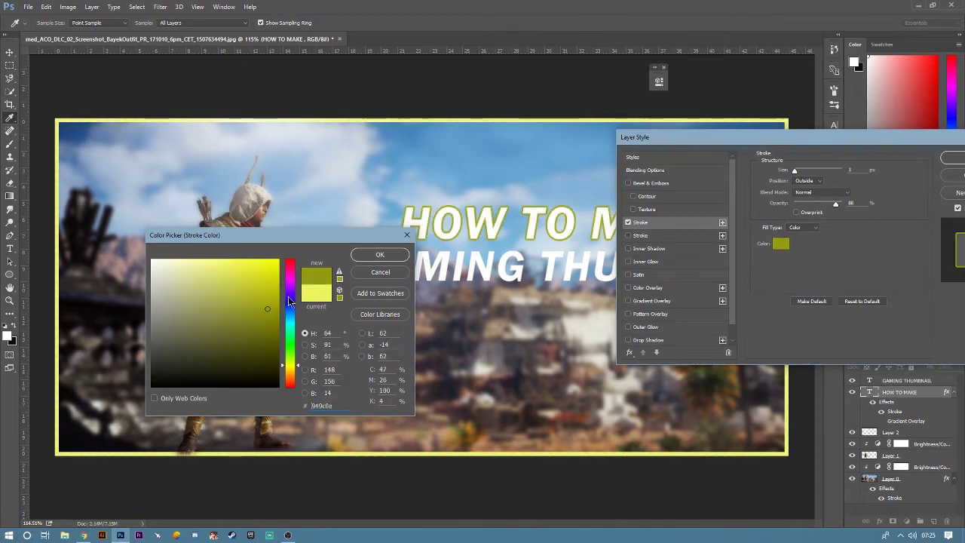
mouse_move(290, 366)
mouse_down()
mouse_move(290, 304)
mouse_move(249, 267)
mouse_up()
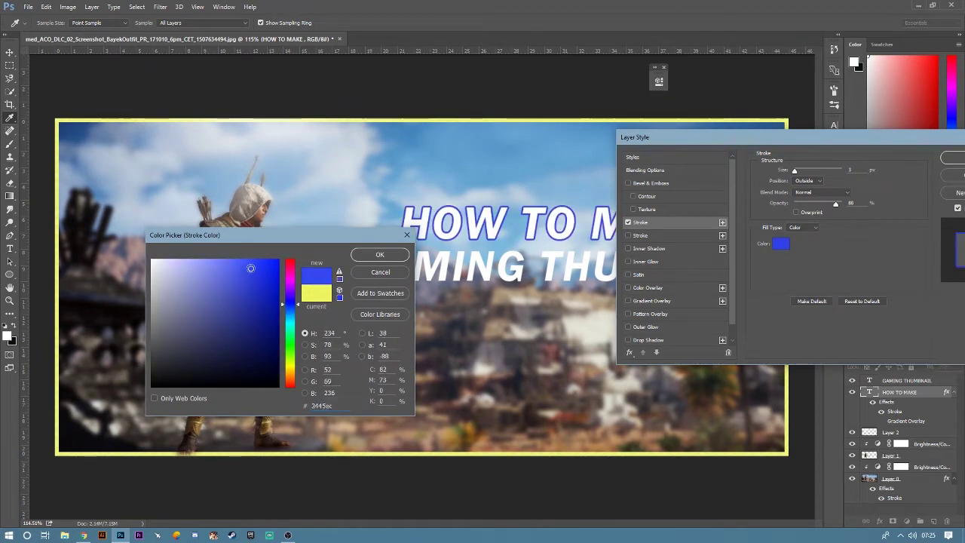
click(380, 254)
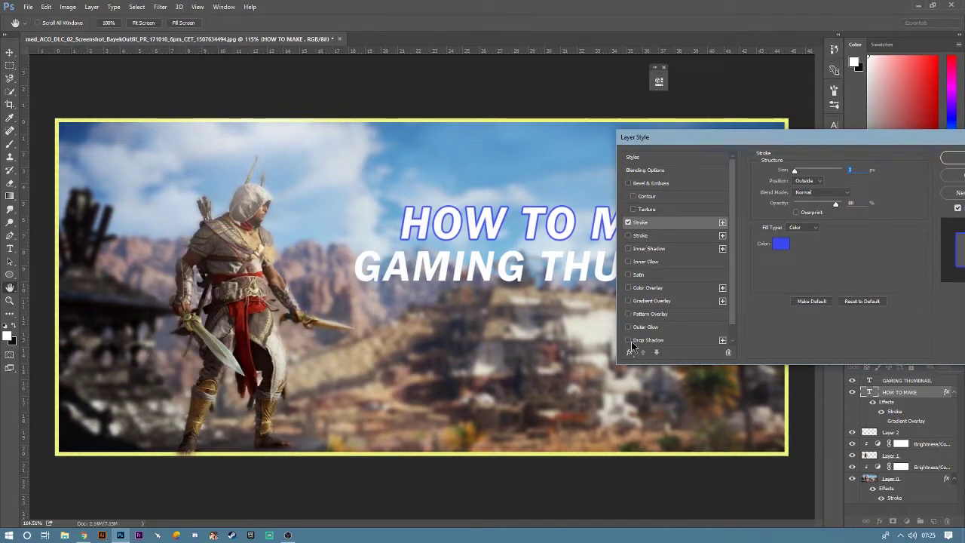
click(629, 341)
- Tighten the drop shadow to 100% opacity, 8 px distance and 19% spread
click(694, 344)
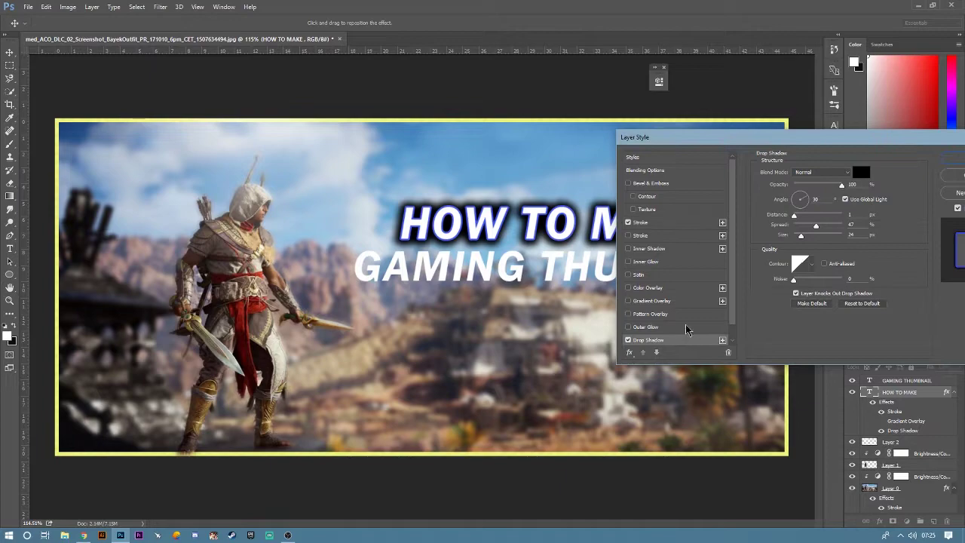
mouse_move(841, 185)
mouse_down()
mouse_move(815, 186)
mouse_move(842, 186)
mouse_up()
mouse_move(816, 226)
mouse_down()
mouse_move(804, 236)
mouse_move(798, 215)
mouse_move(803, 233)
mouse_up()
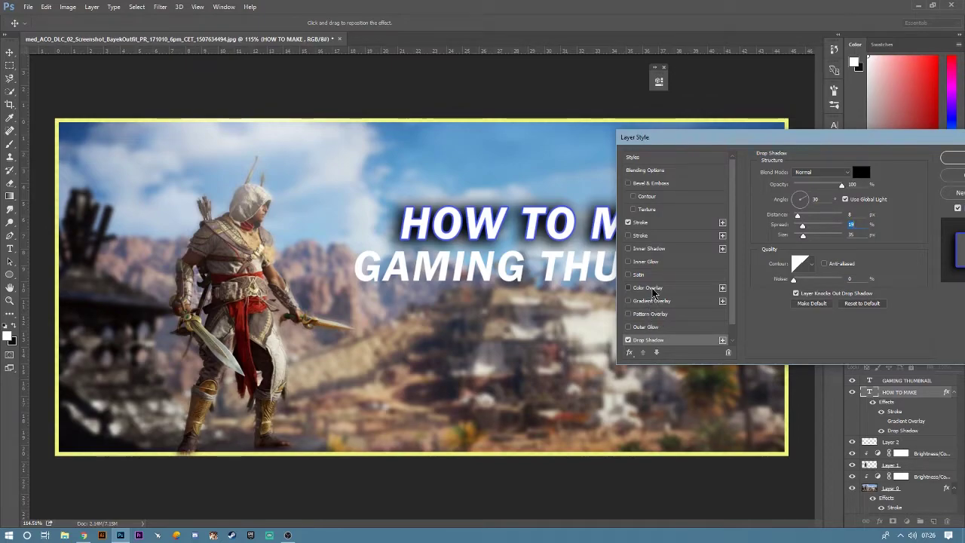
- Add a bright yellow #d9f302 Color Overlay to HOW TO MAKE and apply the layer style
click(647, 290)
click(862, 172)
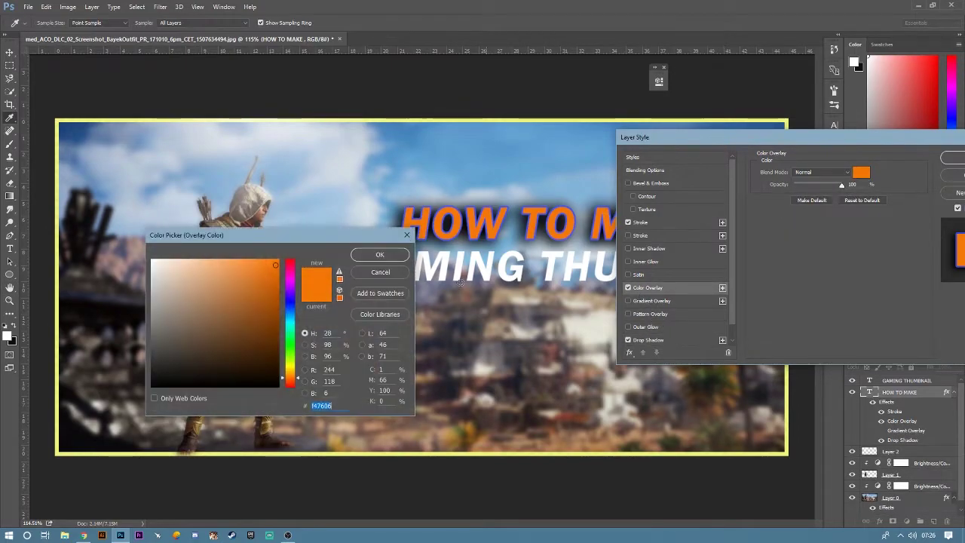
drag(291, 371, 293, 341)
click(270, 261)
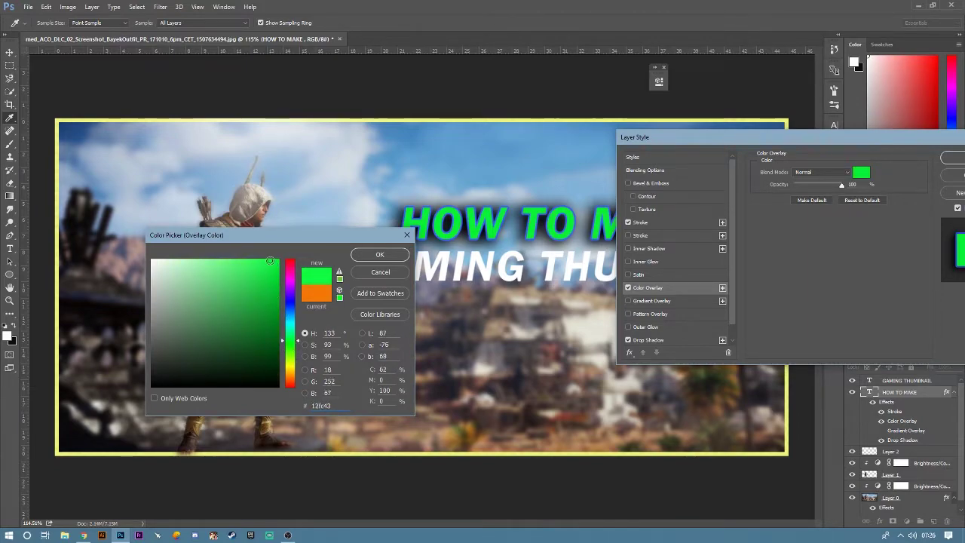
click(293, 362)
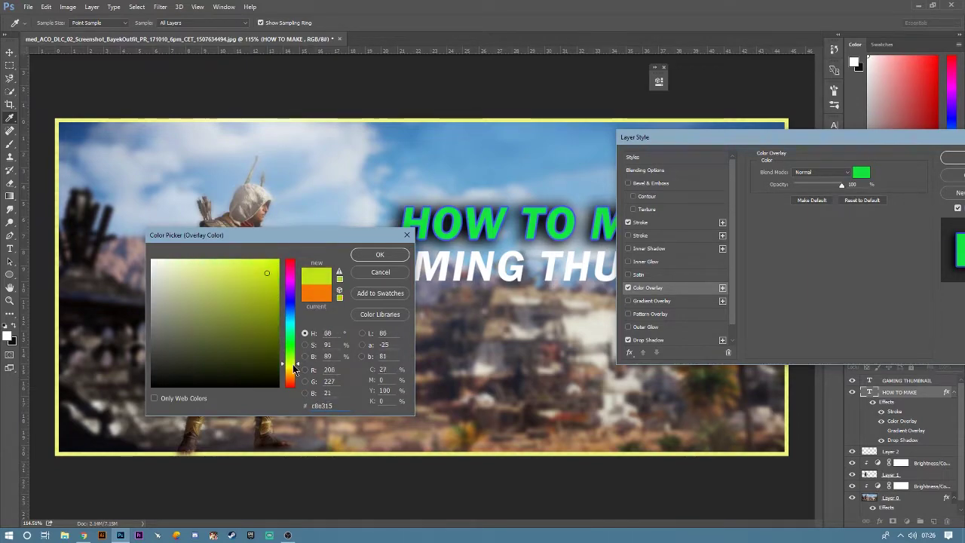
click(278, 264)
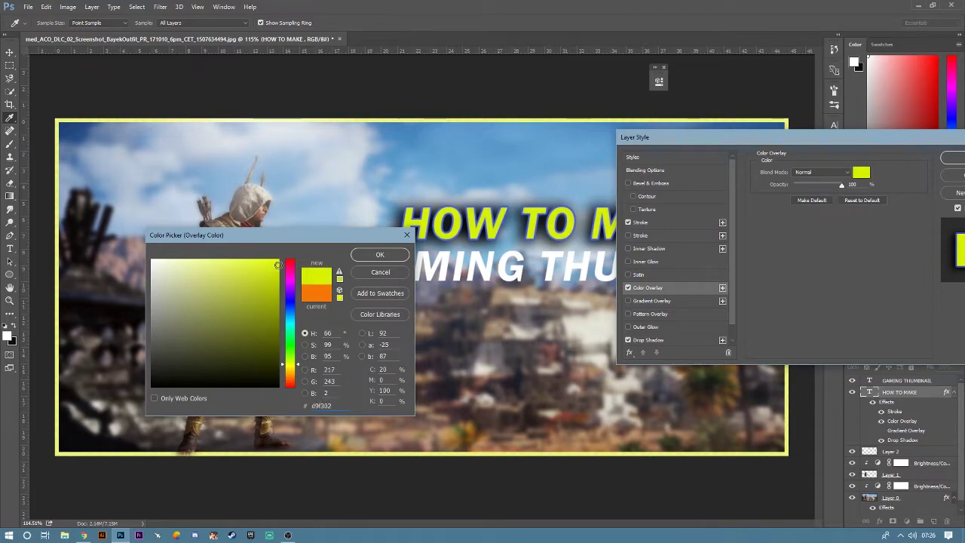
click(391, 259)
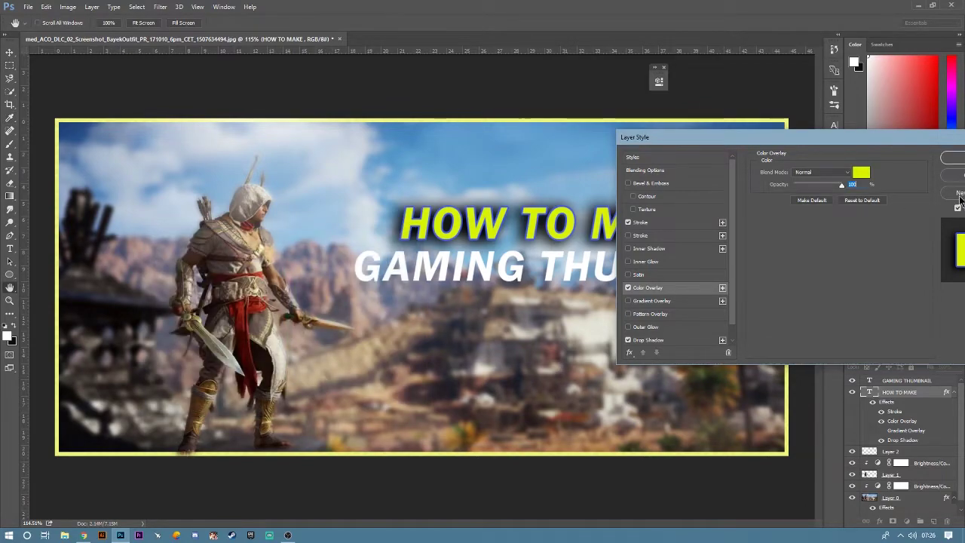
click(954, 157)
click(713, 203)
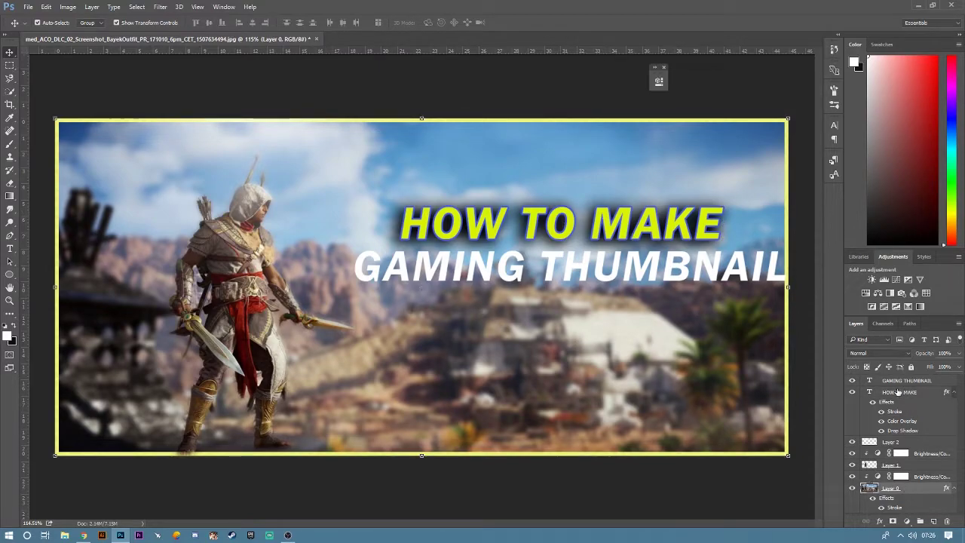
- Copy HOW TO MAKE's effects onto GAMING THUMBNAIL and shift both lines left and down
click(898, 391)
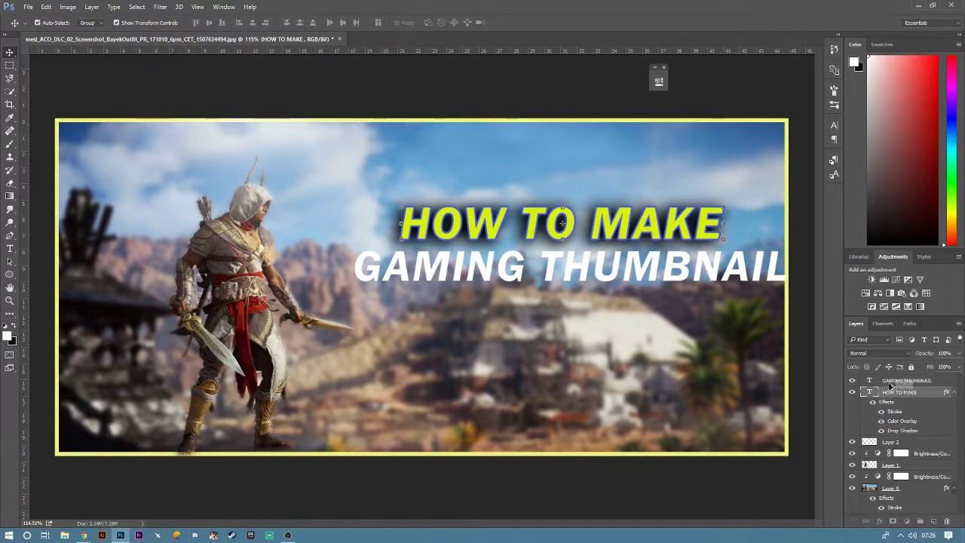
drag(888, 406, 901, 381)
drag(627, 264, 592, 285)
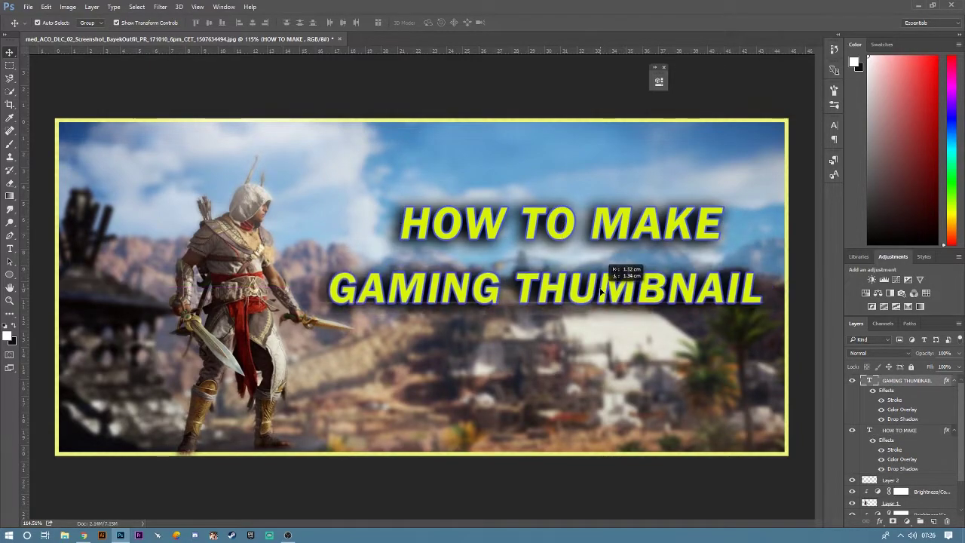
- Apply a transform to Layer 0 and add a Brightness/Contrast adjustment layer
click(272, 154)
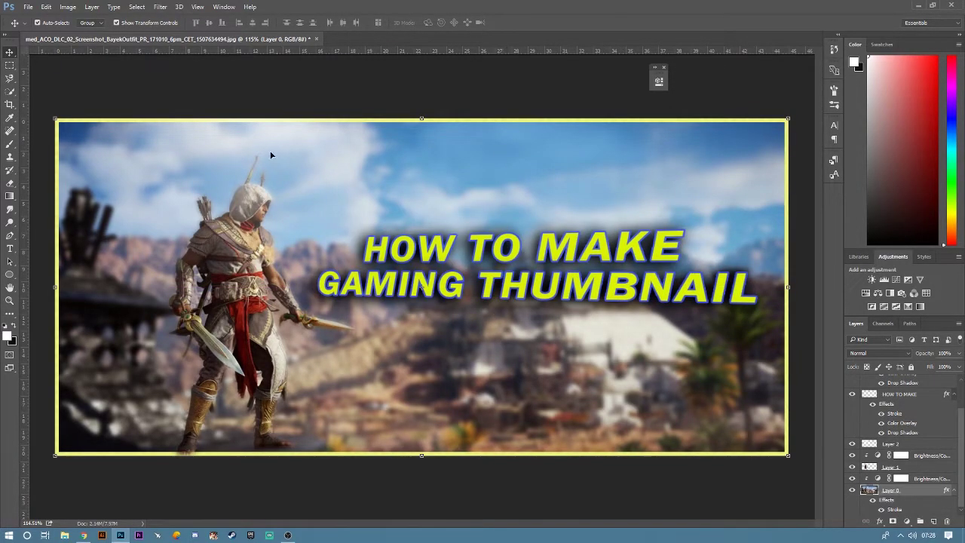
click(799, 295)
key(Return)
click(872, 279)
- Add another Brightness/Contrast adjustment layer with Brightness 11
drag(581, 78, 679, 78)
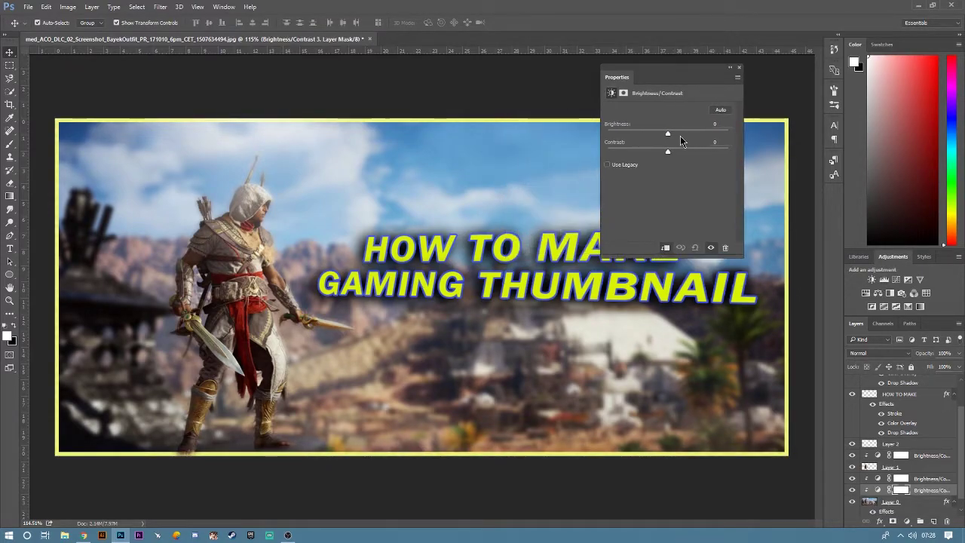
click(739, 72)
click(873, 279)
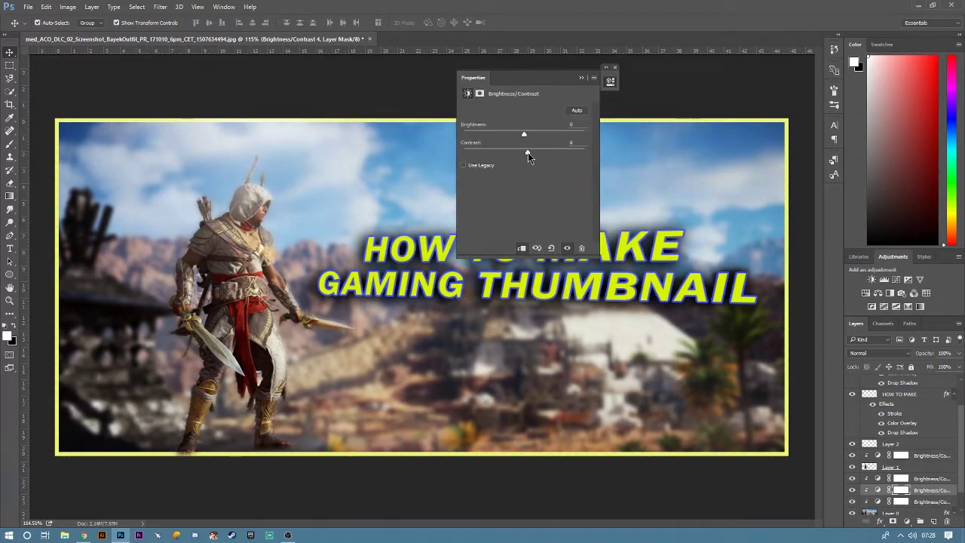
mouse_move(526, 136)
mouse_down()
mouse_move(538, 134)
mouse_move(530, 135)
mouse_up()
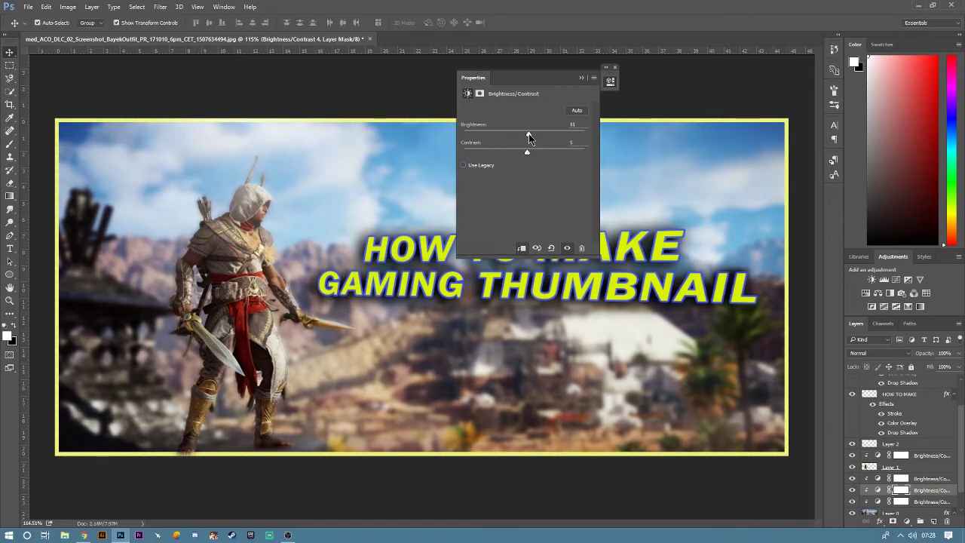
click(581, 78)
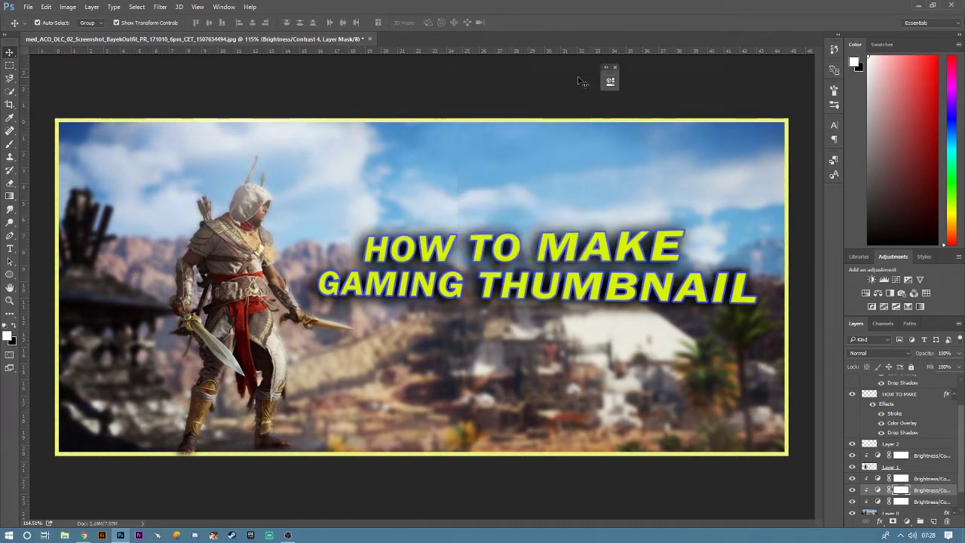
- Set the adjustment mask's Levels input points to 19 and 193
key(ctrl+l)
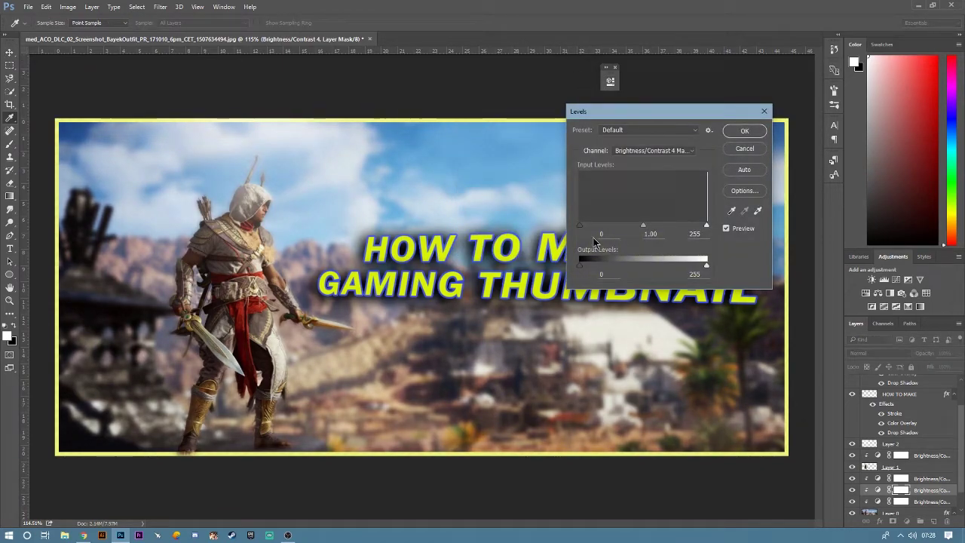
drag(580, 228, 589, 228)
drag(707, 228, 677, 234)
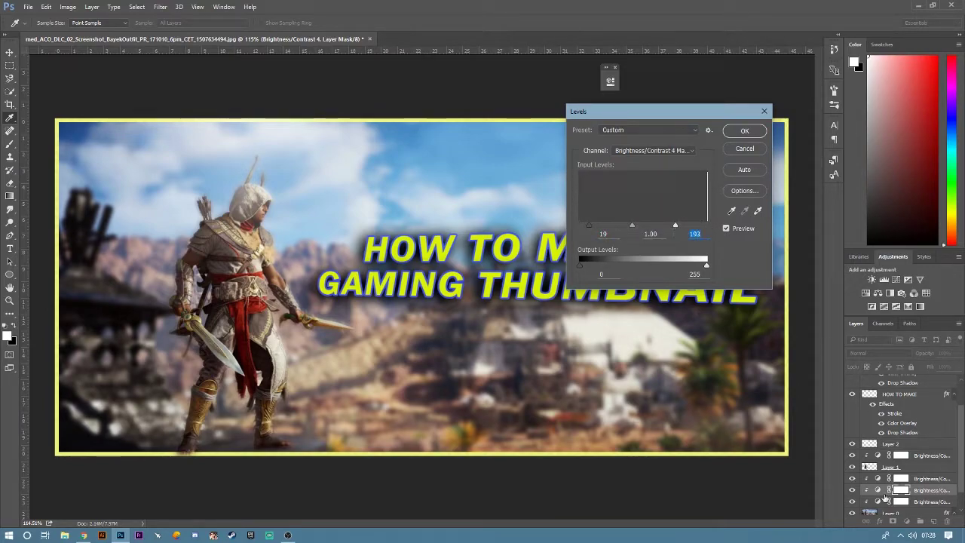
scroll(885, 498, down, 2)
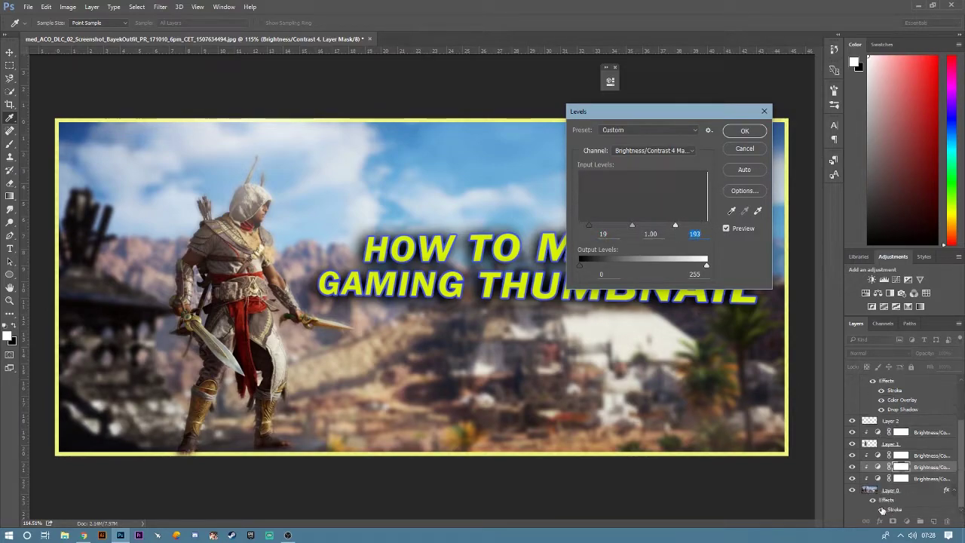
click(744, 130)
click(898, 491)
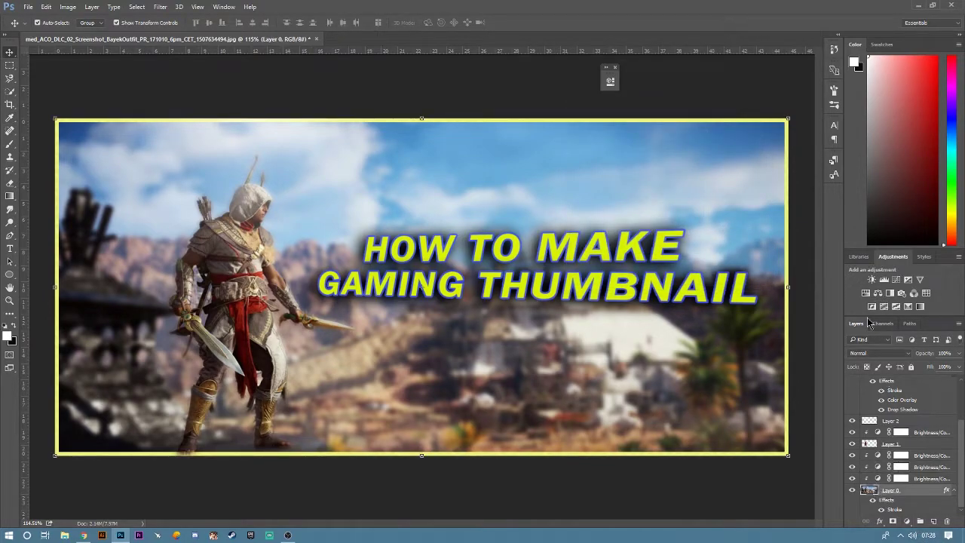
- Apply Levels to Layer 0 with input values 5, 1.04 and about 243
key(ctrl+l)
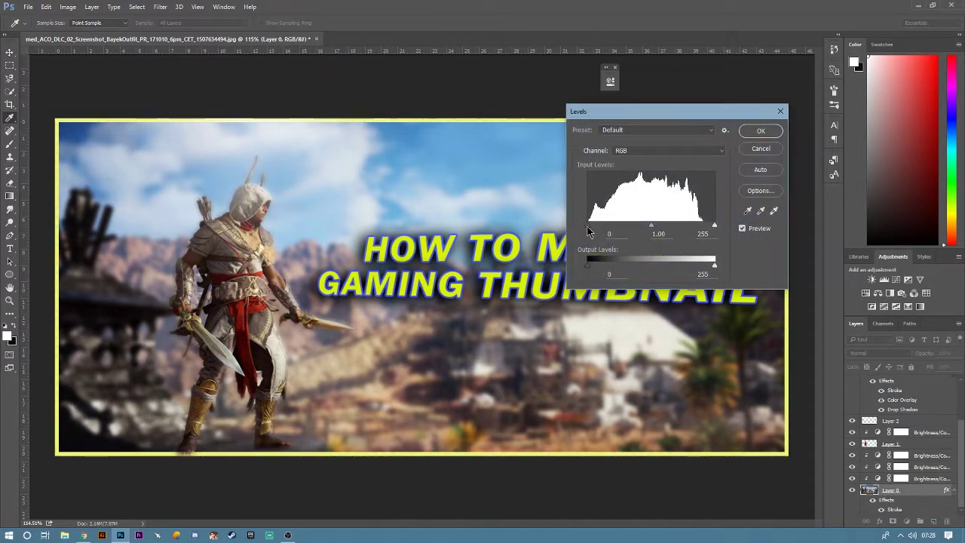
drag(589, 226, 597, 226)
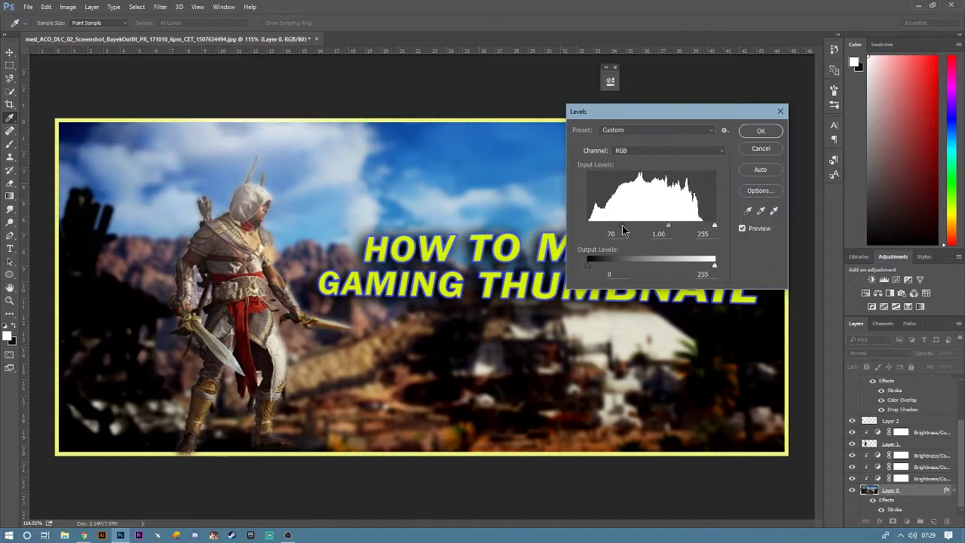
drag(596, 226, 590, 226)
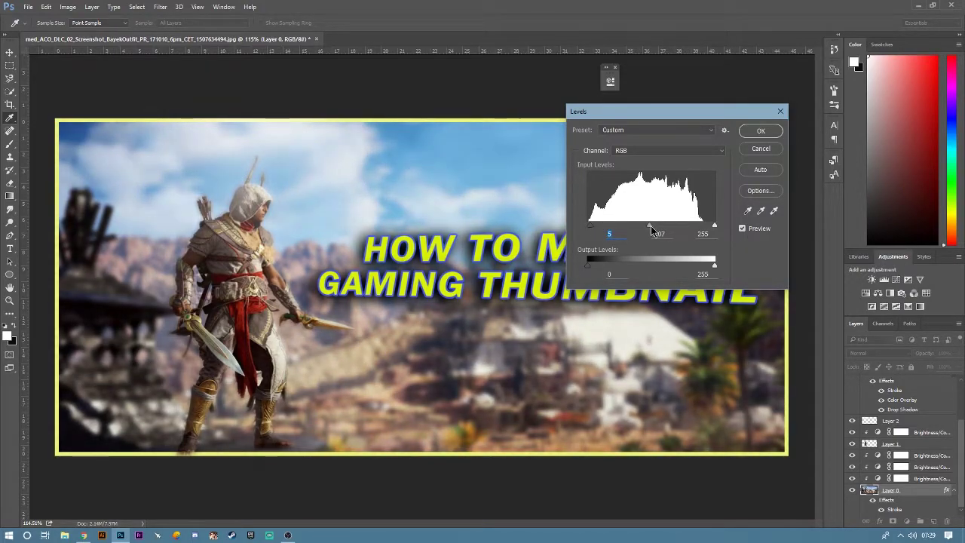
drag(651, 227, 650, 227)
drag(714, 226, 709, 227)
click(712, 226)
click(770, 133)
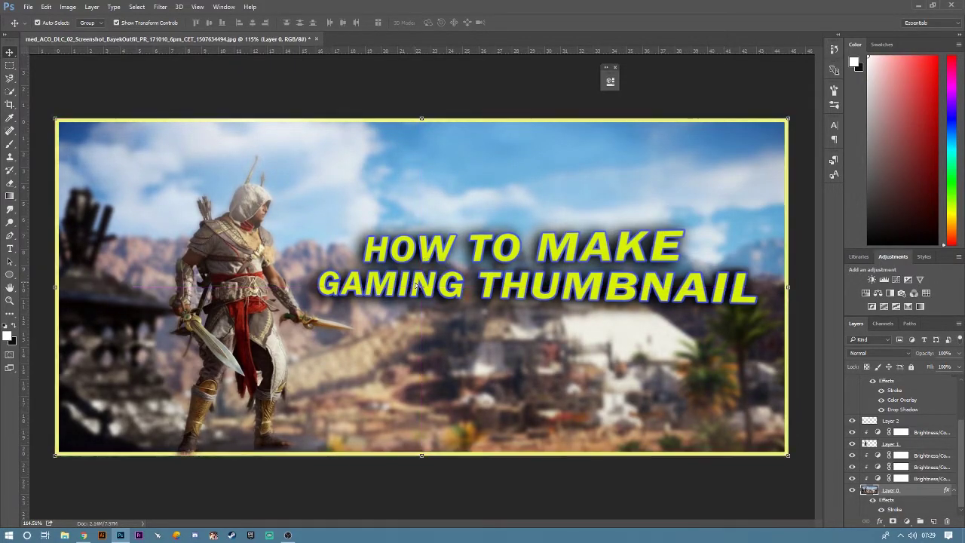
- Rotate the Layer 0 background image to −0.11°, commit the transform, and deselect
drag(797, 243, 789, 239)
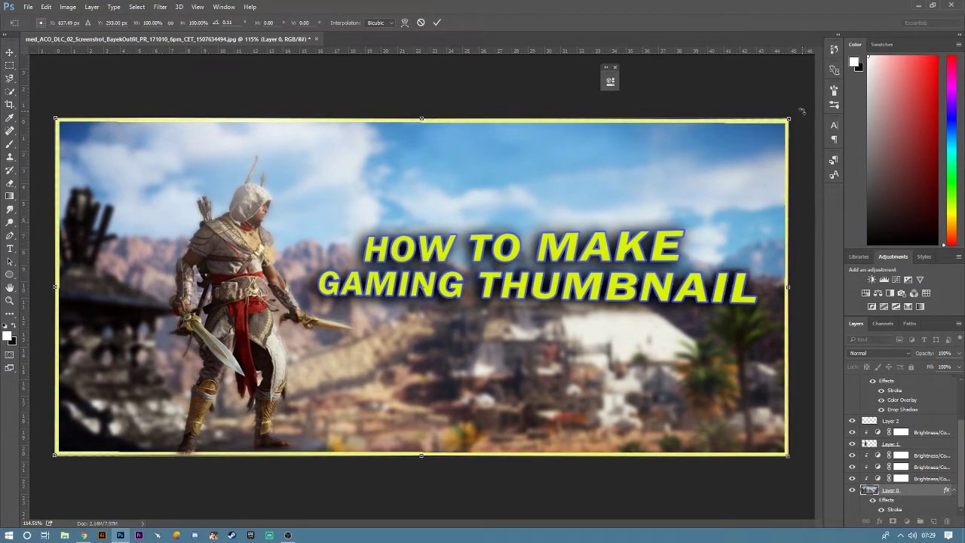
drag(803, 111, 802, 109)
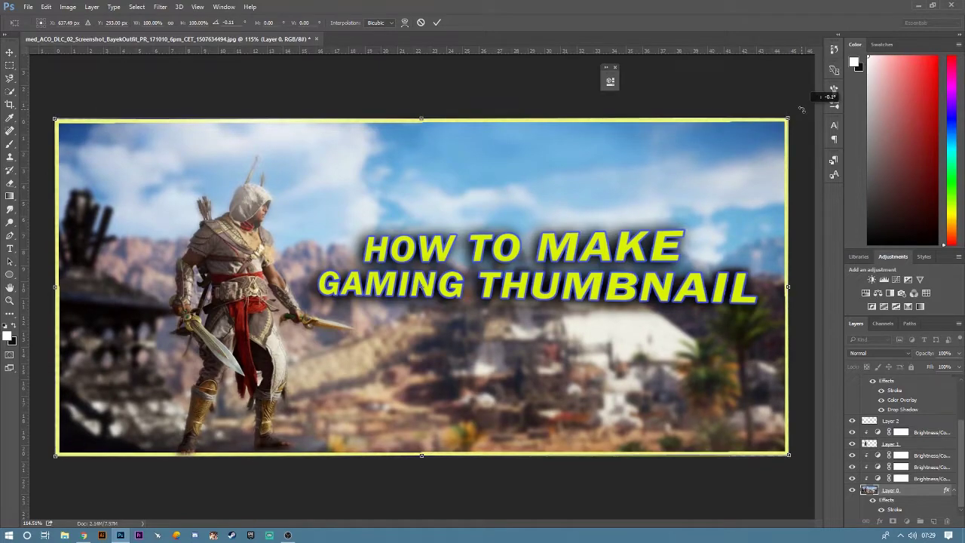
key(Return)
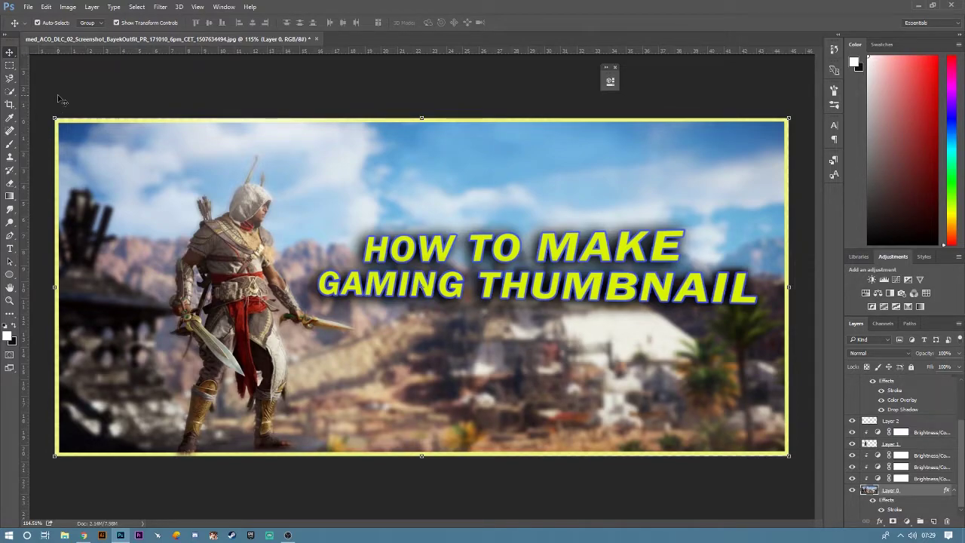
click(181, 458)
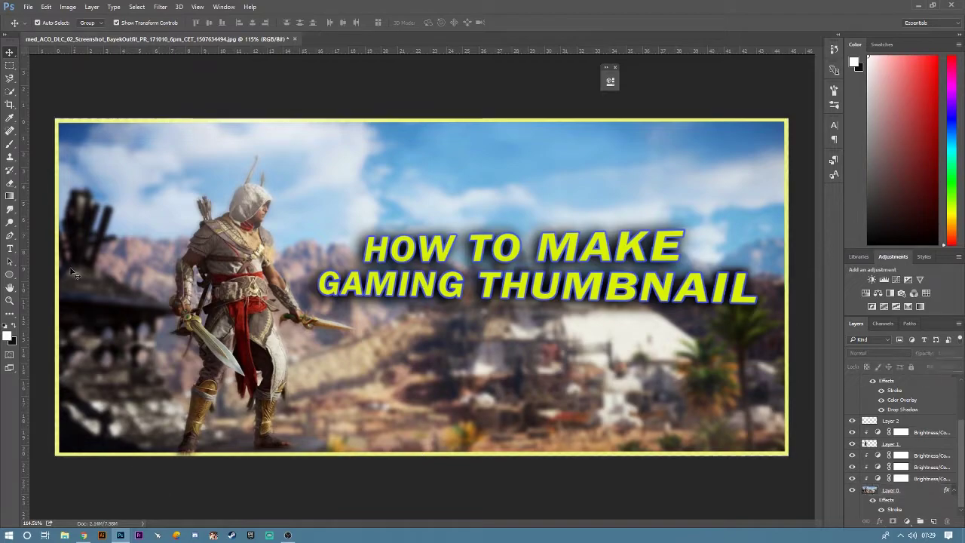